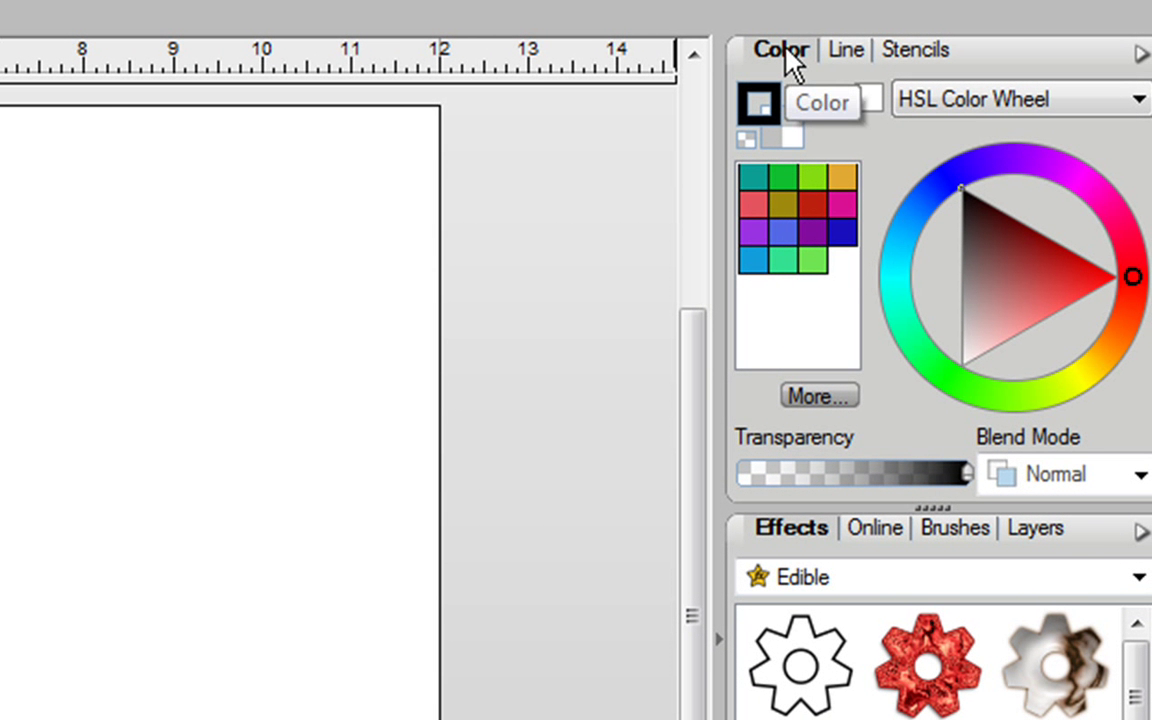
- Open the Color Palette Designer and drag the triangle marker to a more saturated green, 6DCB1B
{"action": "left_click", "coordinate": [845, 398]}
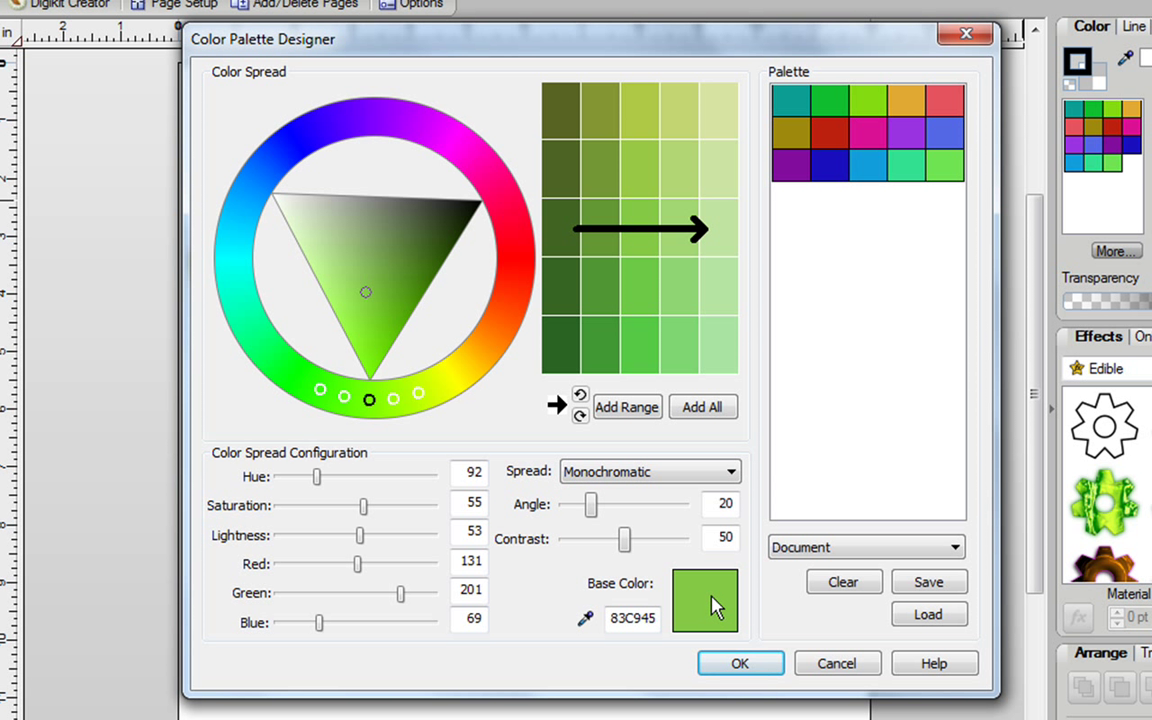
{"action": "left_click", "coordinate": [377, 299]}
{"action": "left_click_drag", "start_coordinate": [378, 300], "coordinate": [381, 322]}
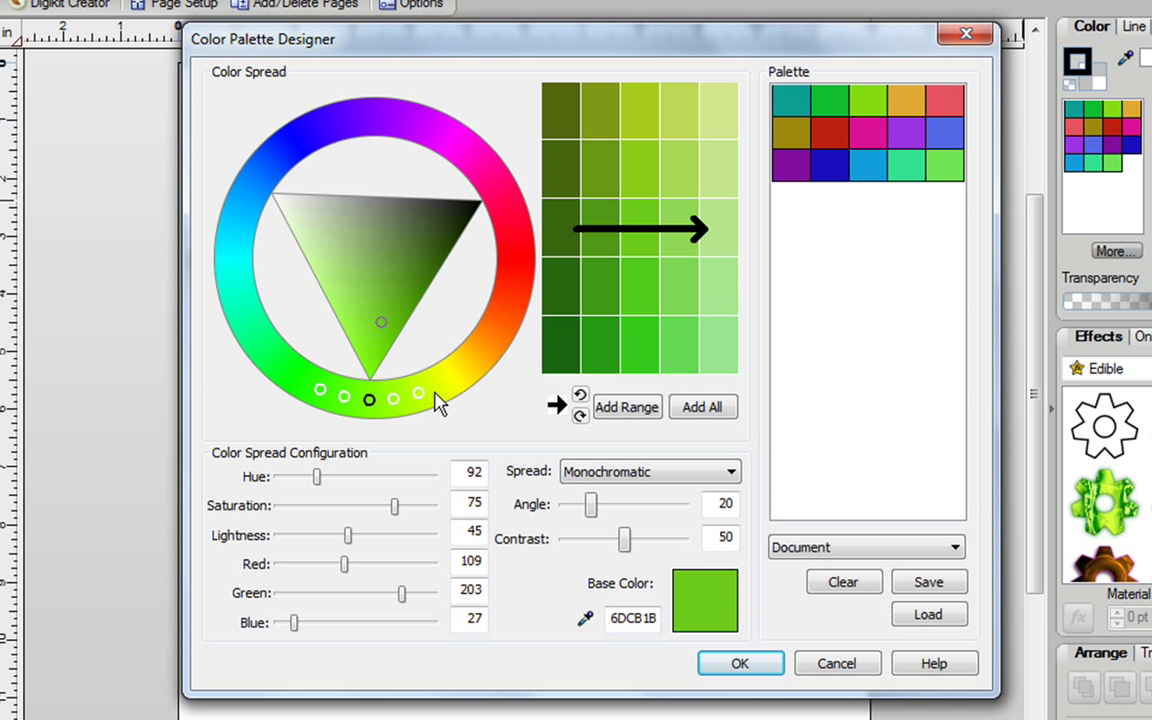
- Sweep the hue ring, widen the Angle to 65, and adjust the triangle to reach 4EED22
{"action": "left_click", "coordinate": [478, 370]}
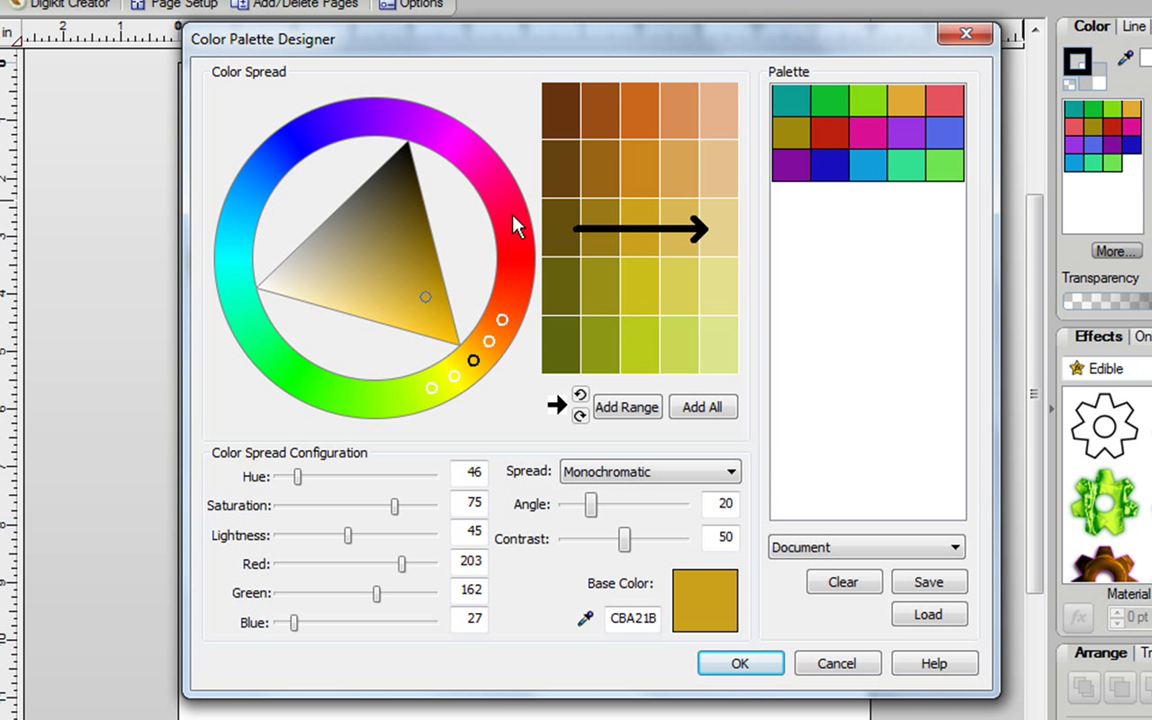
{"action": "left_click_drag", "start_coordinate": [517, 226], "coordinate": [329, 391]}
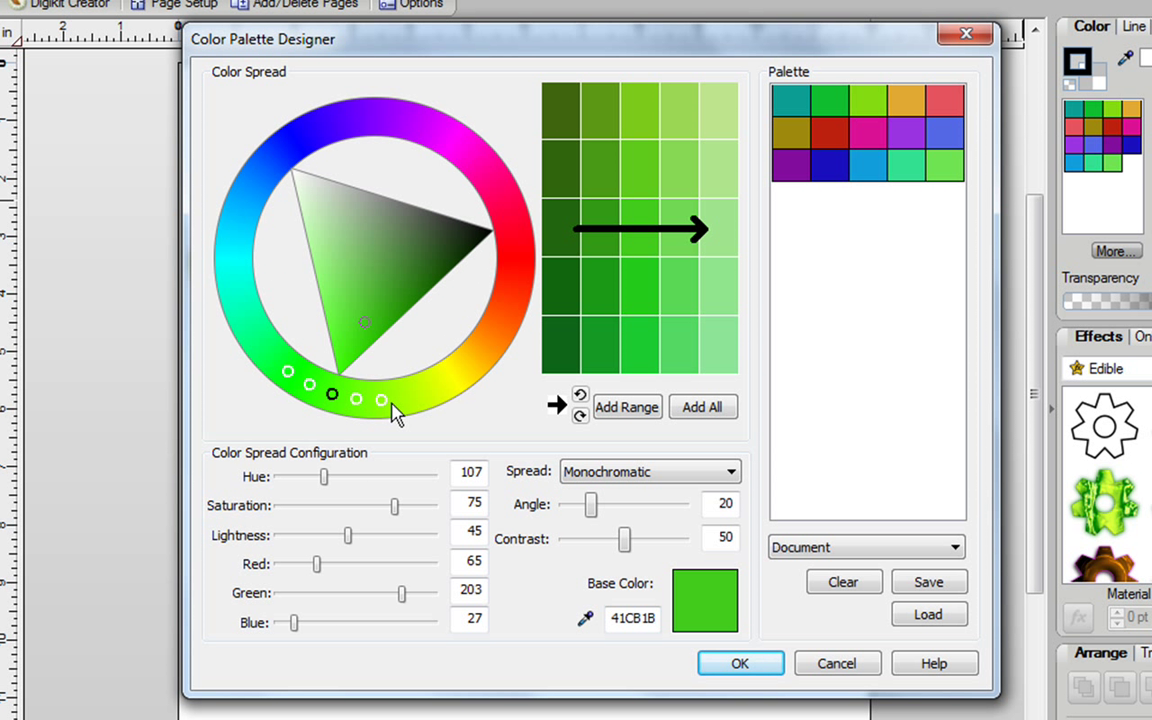
{"action": "left_click_drag", "start_coordinate": [591, 506], "coordinate": [612, 537]}
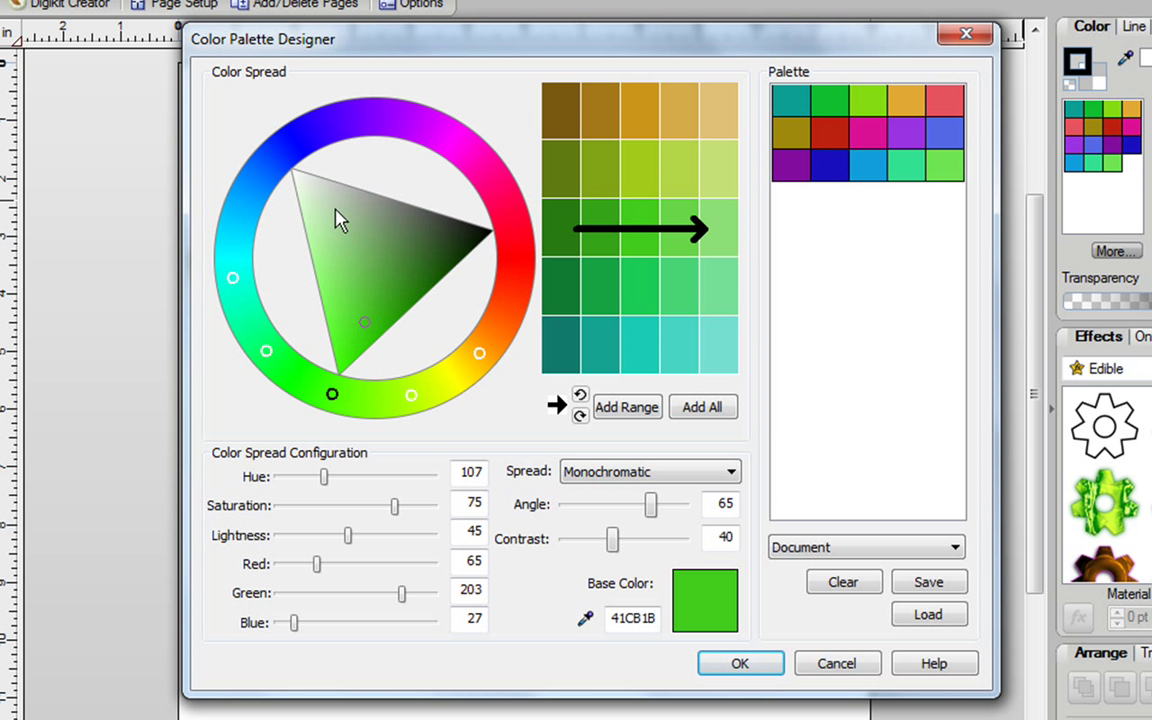
{"action": "mouse_move", "coordinate": [366, 333]}
{"action": "left_mouse_down"}
{"action": "mouse_move", "coordinate": [374, 278]}
{"action": "mouse_move", "coordinate": [339, 231]}
{"action": "mouse_move", "coordinate": [352, 257]}
{"action": "mouse_move", "coordinate": [397, 285]}
{"action": "mouse_move", "coordinate": [430, 245]}
{"action": "mouse_move", "coordinate": [343, 340]}
{"action": "left_mouse_up"}
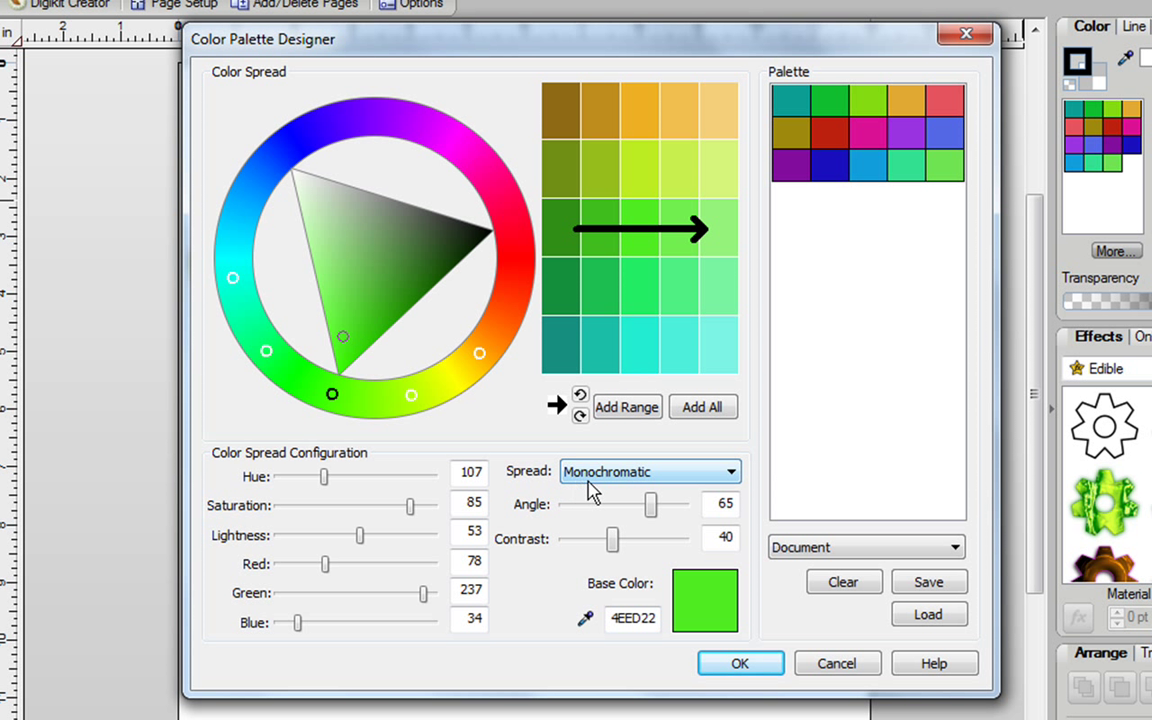
- Try a Complementary spread at Angle 55, then switch the spread back to Monochromatic
{"action": "left_click", "coordinate": [731, 476]}
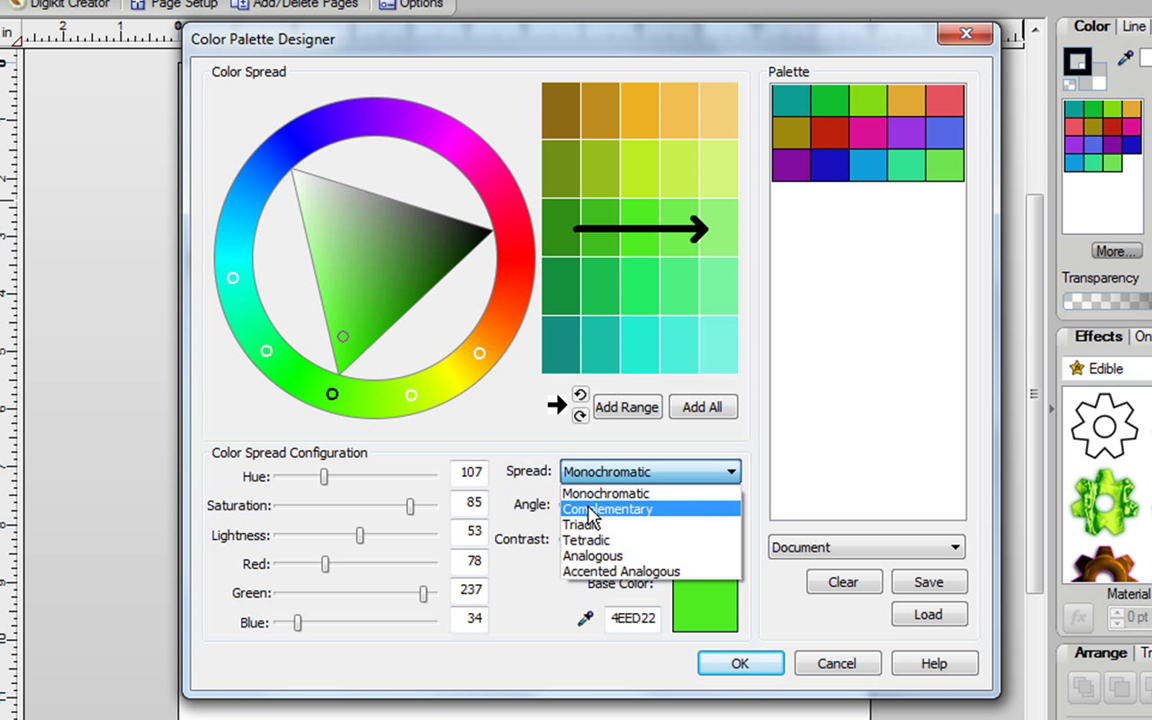
{"action": "left_click", "coordinate": [645, 513]}
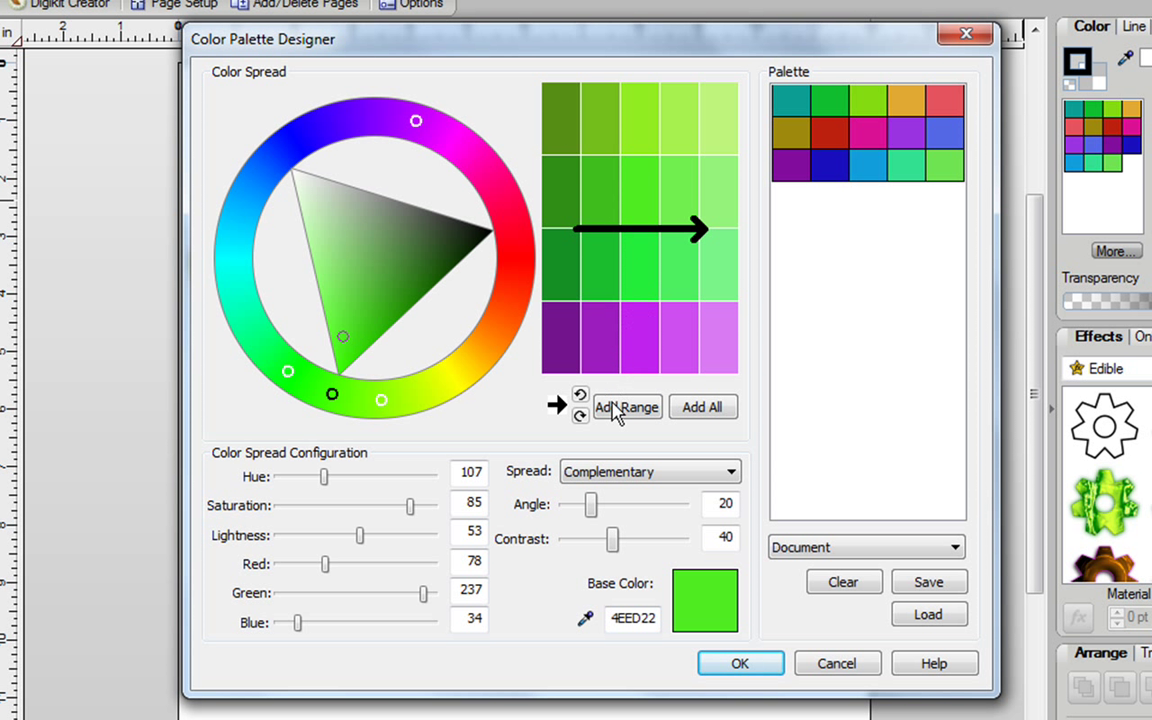
{"action": "left_click_drag", "start_coordinate": [591, 505], "coordinate": [640, 515]}
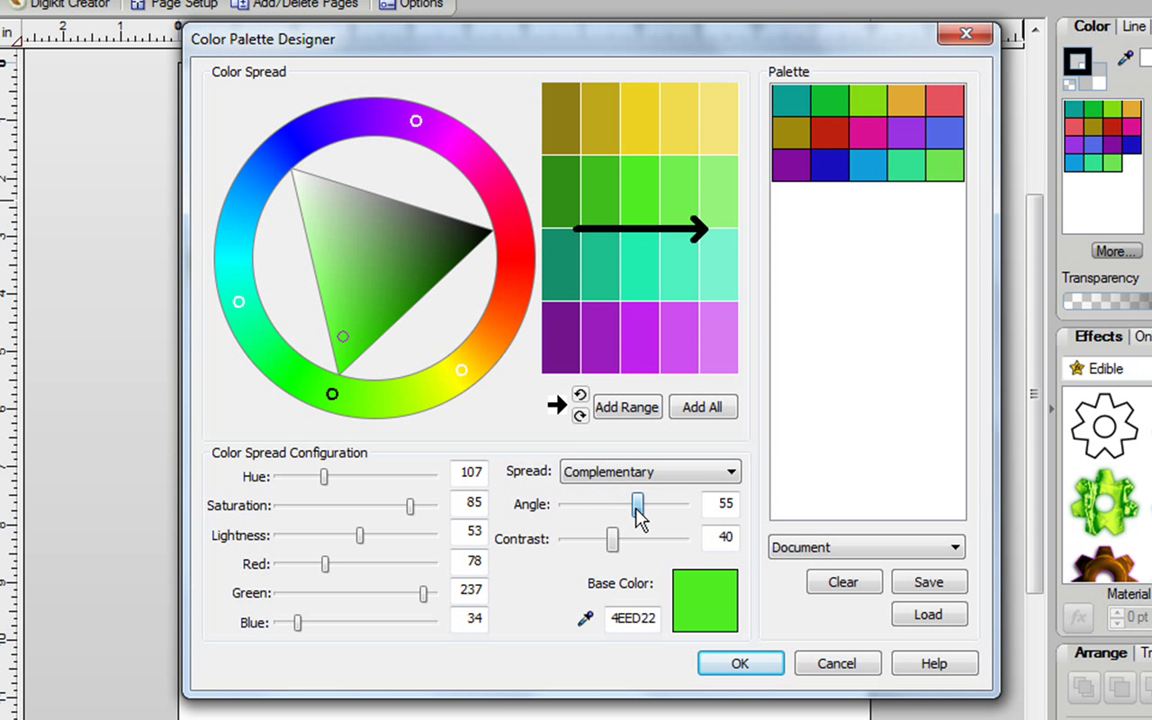
{"action": "left_click", "coordinate": [732, 473]}
{"action": "left_click", "coordinate": [672, 495]}
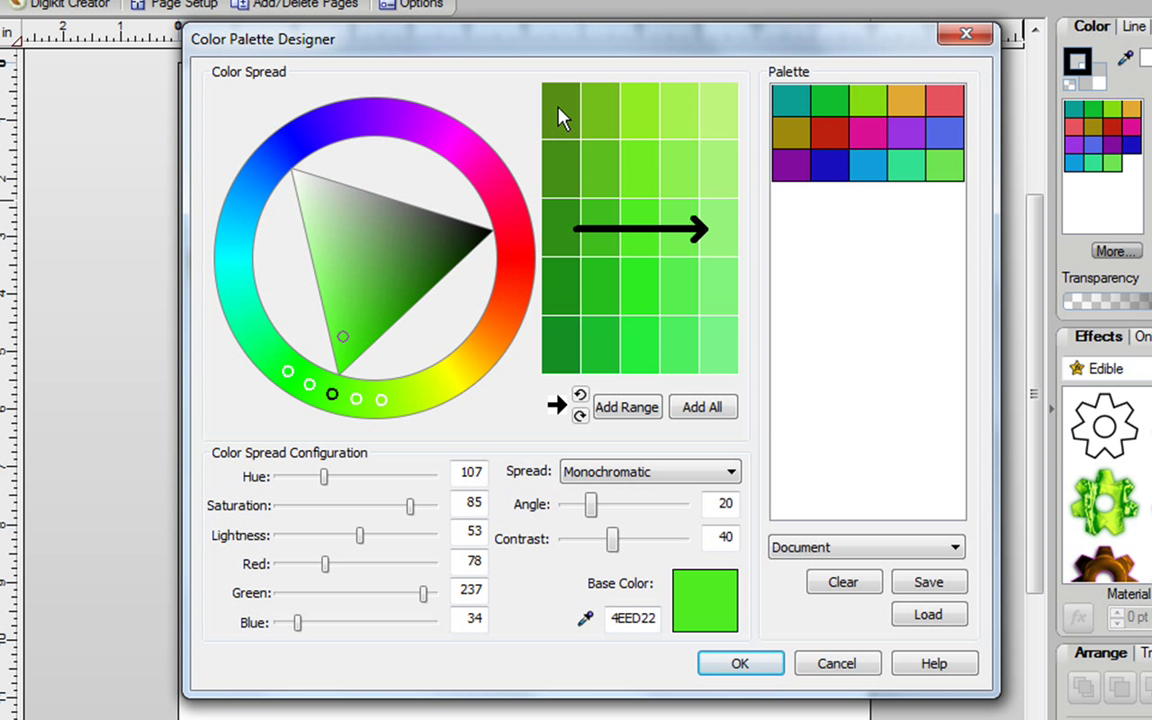
- Add dark, medium and bright green swatches, move the bright green first, and start saving the palette
{"action": "left_click_drag", "start_coordinate": [560, 117], "coordinate": [795, 305]}
{"action": "left_click_drag", "start_coordinate": [630, 297], "coordinate": [860, 300]}
{"action": "left_click_drag", "start_coordinate": [640, 340], "coordinate": [893, 322]}
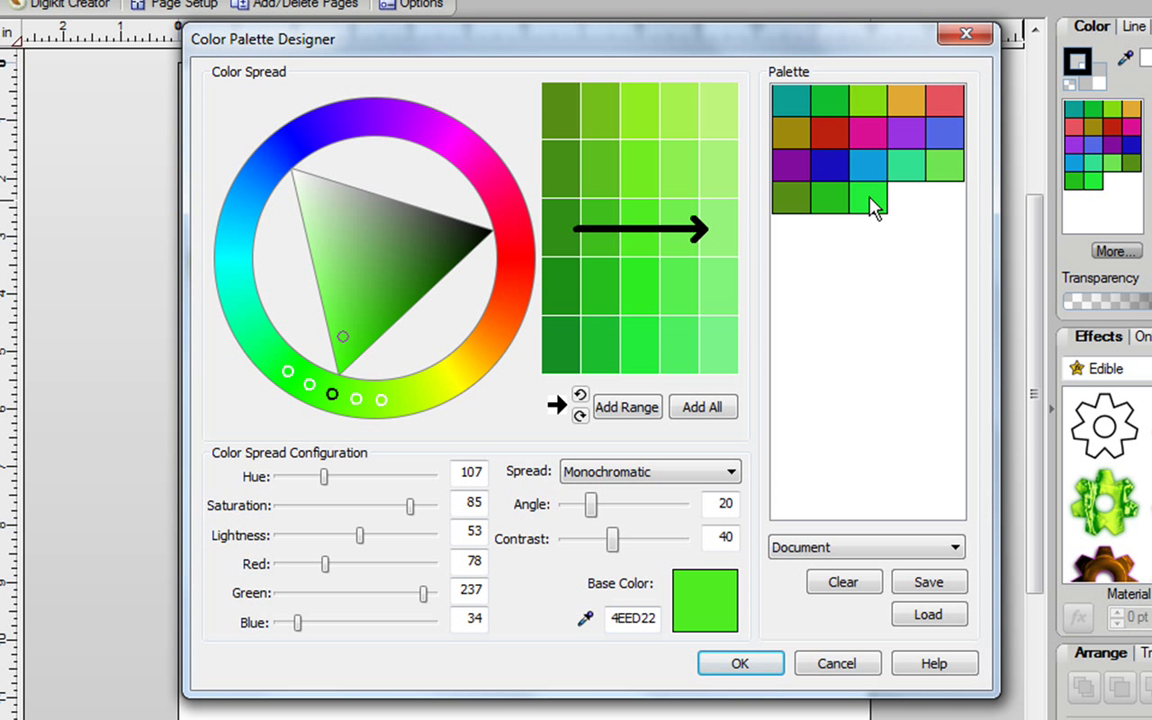
{"action": "left_click_drag", "start_coordinate": [873, 203], "coordinate": [864, 106]}
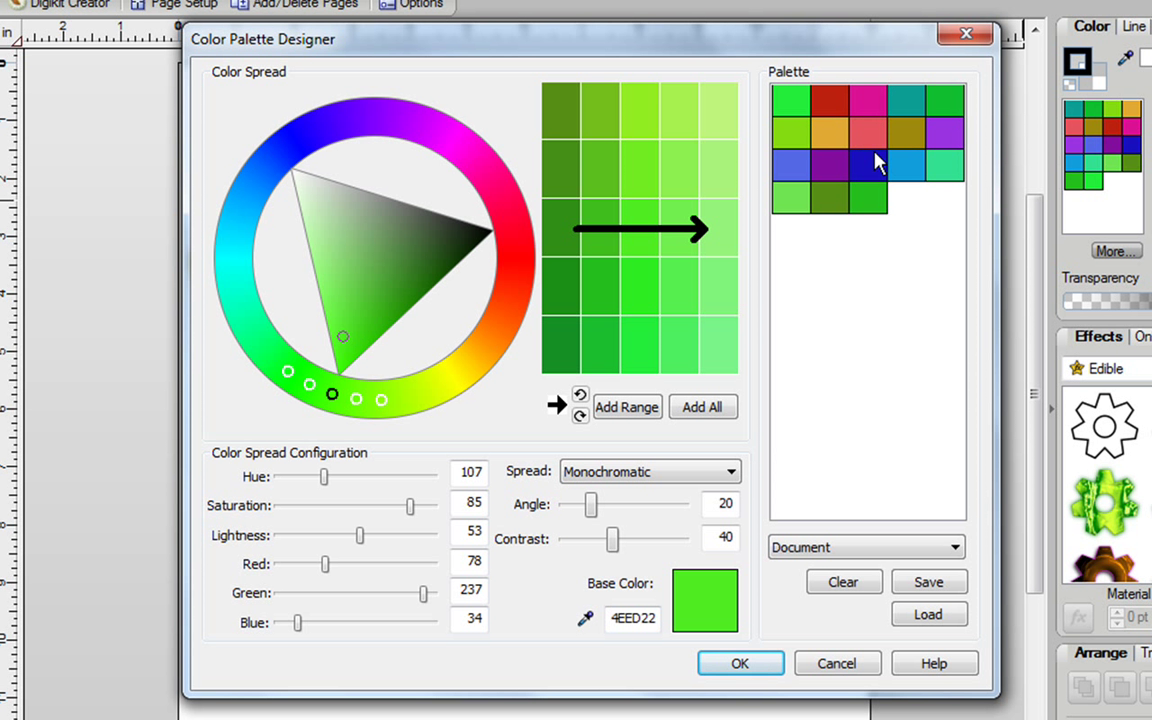
{"action": "left_click", "coordinate": [928, 583]}
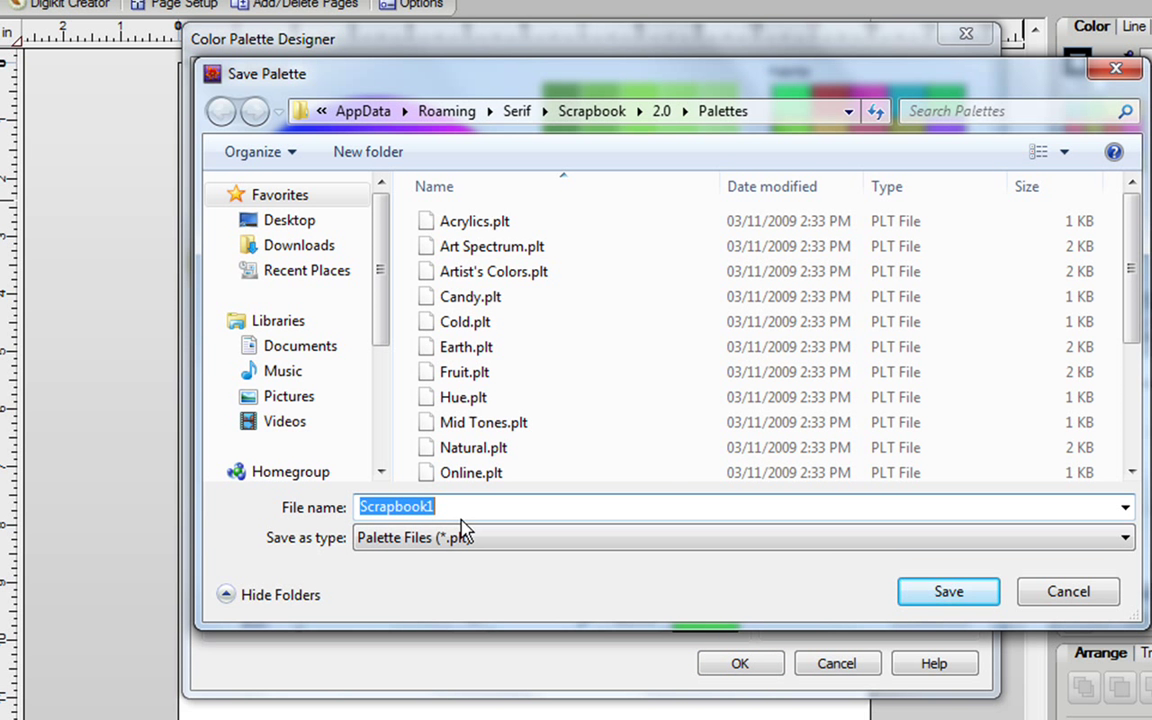
- Cancel the Save Palette dialog without saving the palette
{"action": "left_click", "coordinate": [1088, 600]}
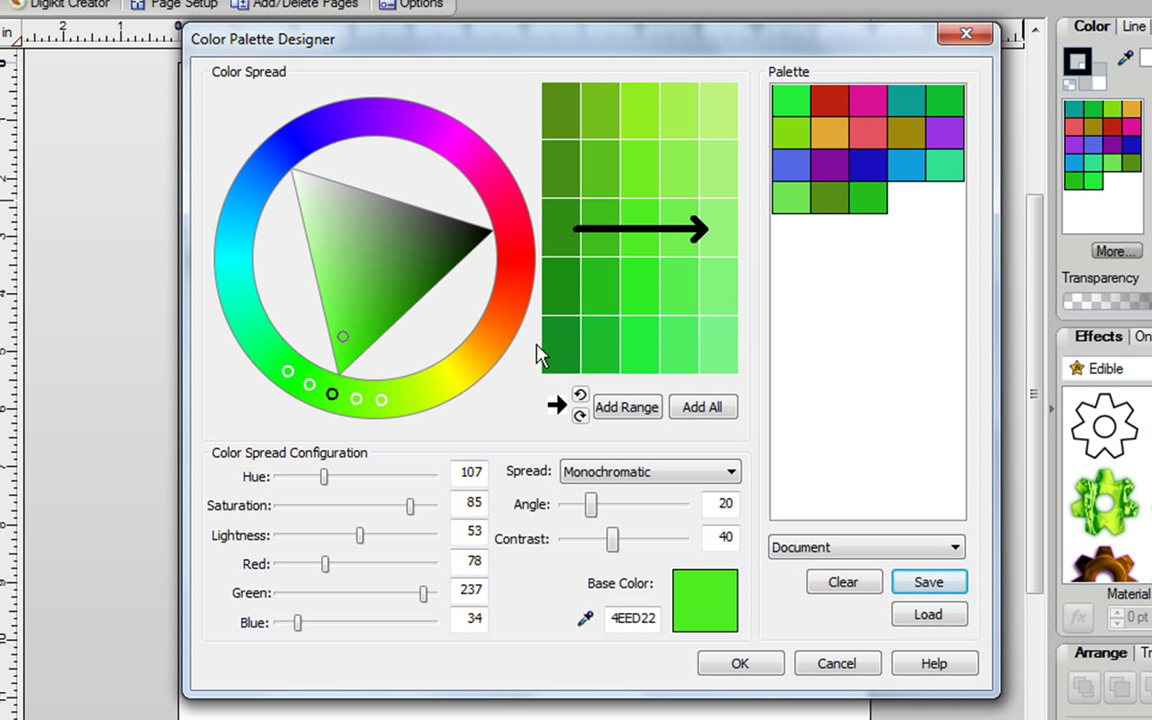
- Add a yellow range, then an up-left diagonal red range from ED4722, to the palette
{"action": "left_click", "coordinate": [459, 371]}
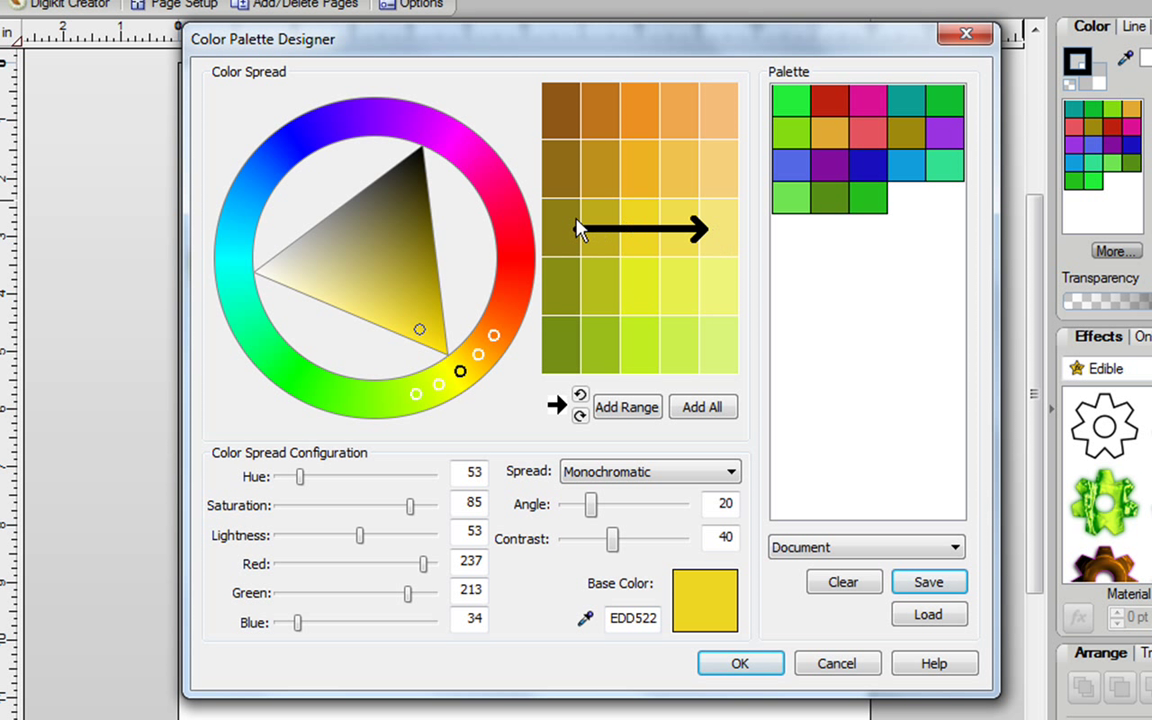
{"action": "left_click", "coordinate": [630, 412]}
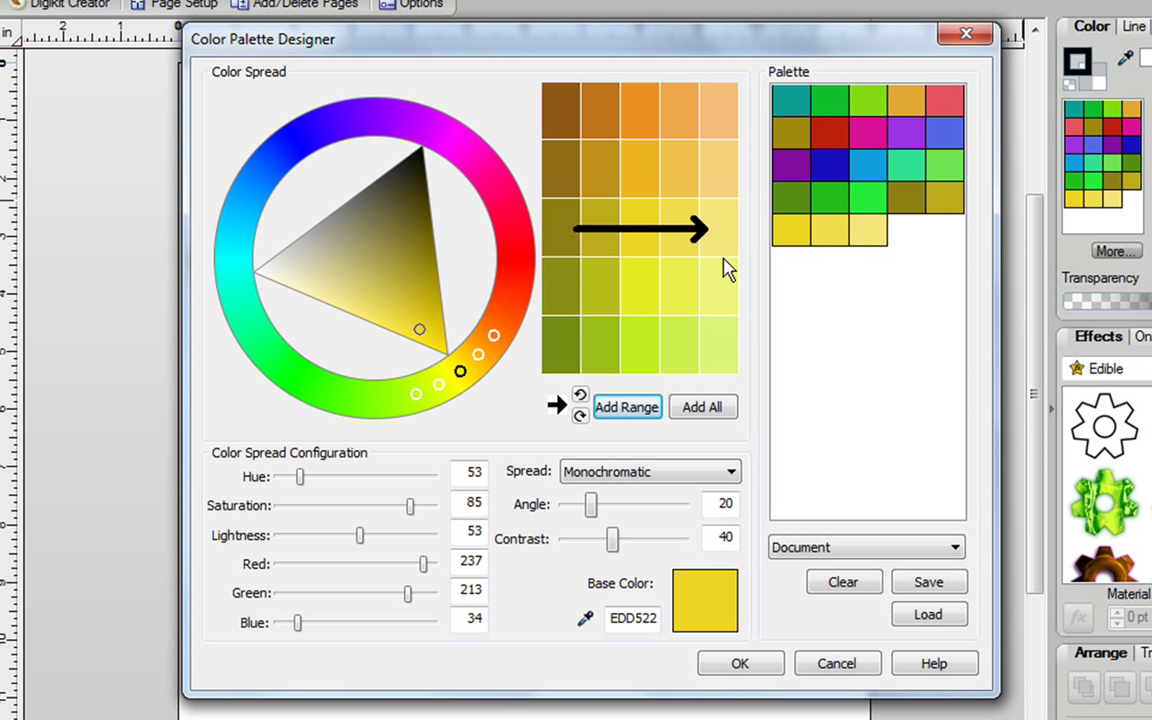
{"action": "left_click", "coordinate": [507, 297]}
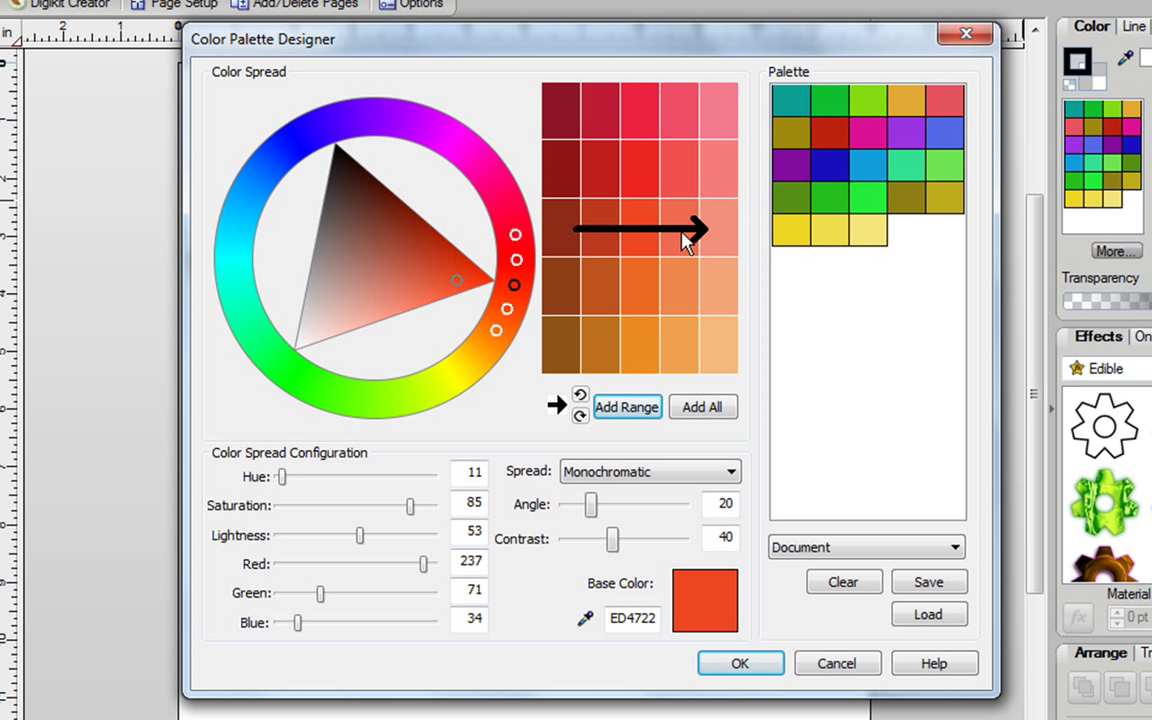
{"action": "left_click", "coordinate": [580, 396]}
{"action": "left_click", "coordinate": [580, 396]}
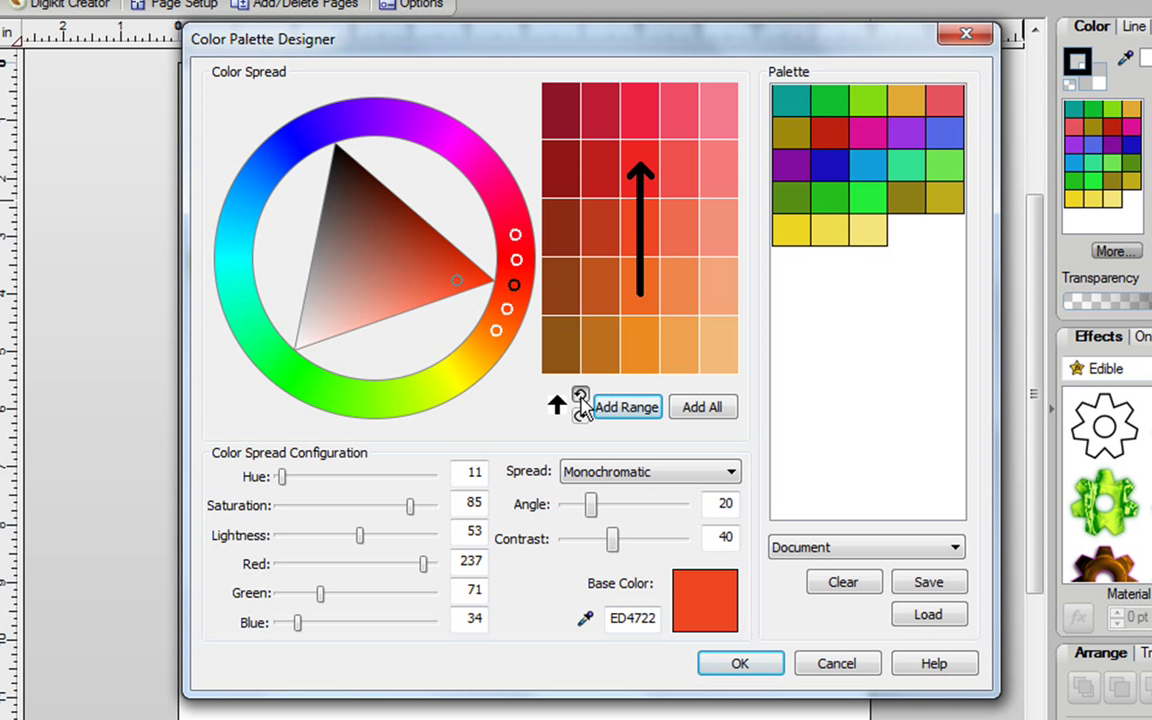
{"action": "left_click", "coordinate": [580, 396]}
{"action": "left_click", "coordinate": [626, 410]}
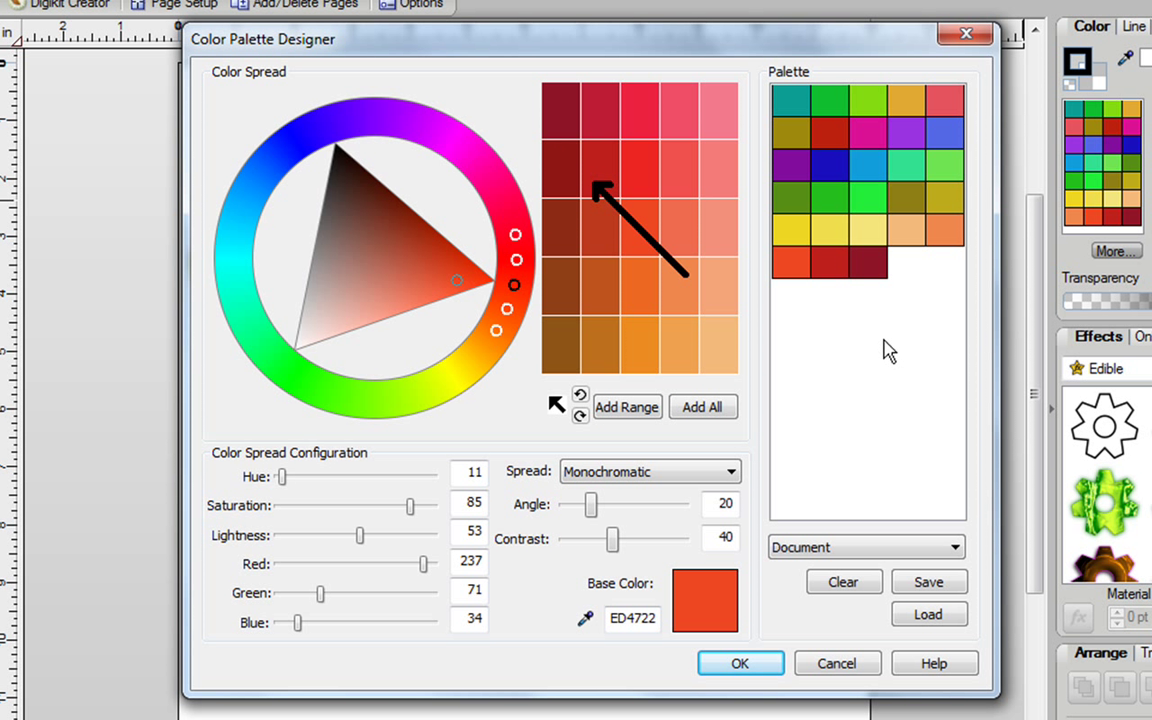
- Edit the last dark red swatch in the Color Picker to olive-gold R196 G182 B42
{"action": "right_click", "coordinate": [870, 270]}
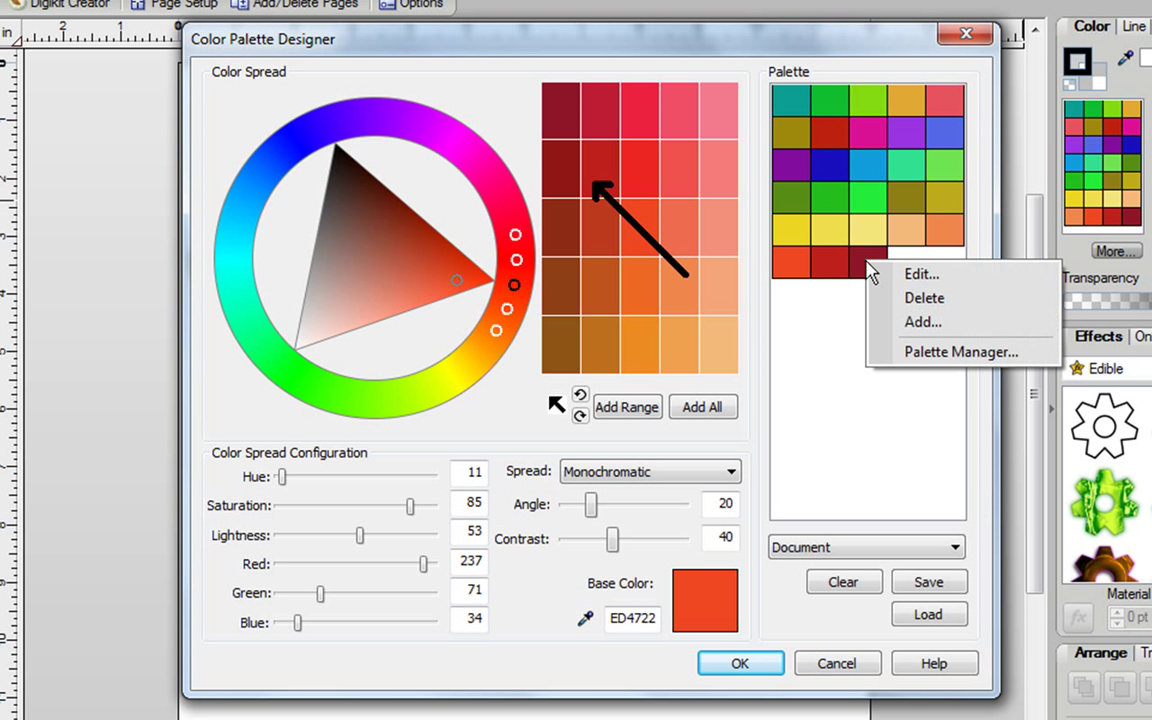
{"action": "left_click", "coordinate": [926, 280]}
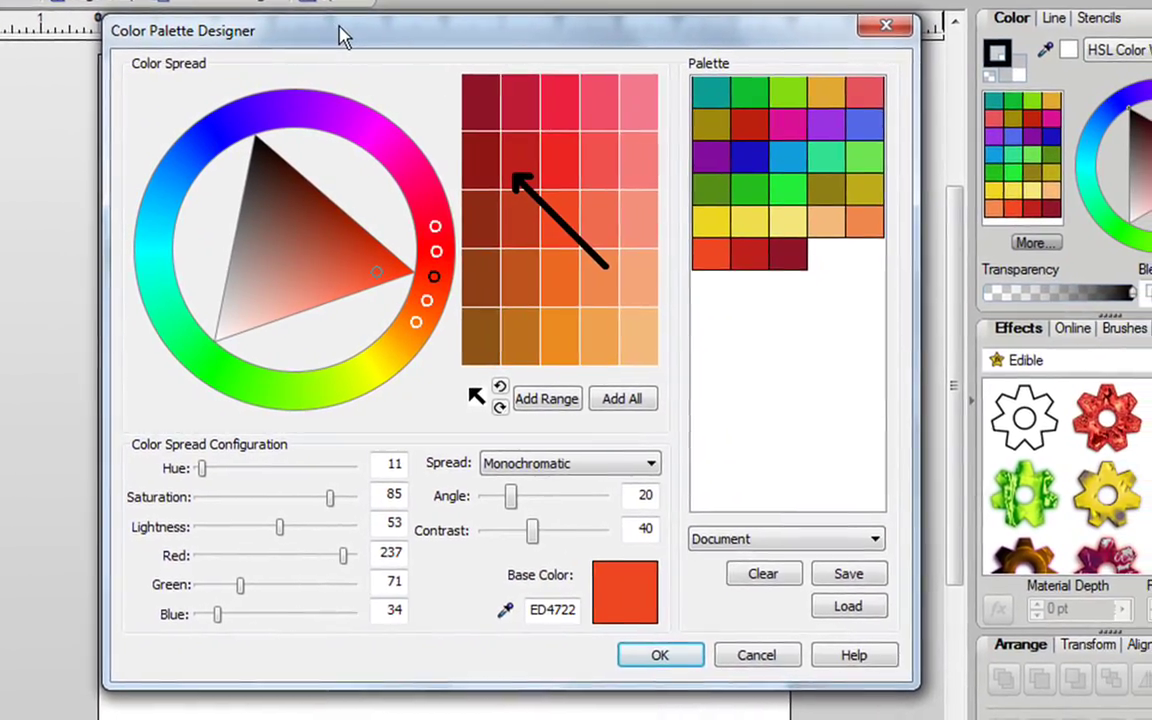
{"action": "left_click_drag", "start_coordinate": [425, 36], "coordinate": [596, 58]}
{"action": "left_click", "coordinate": [242, 130]}
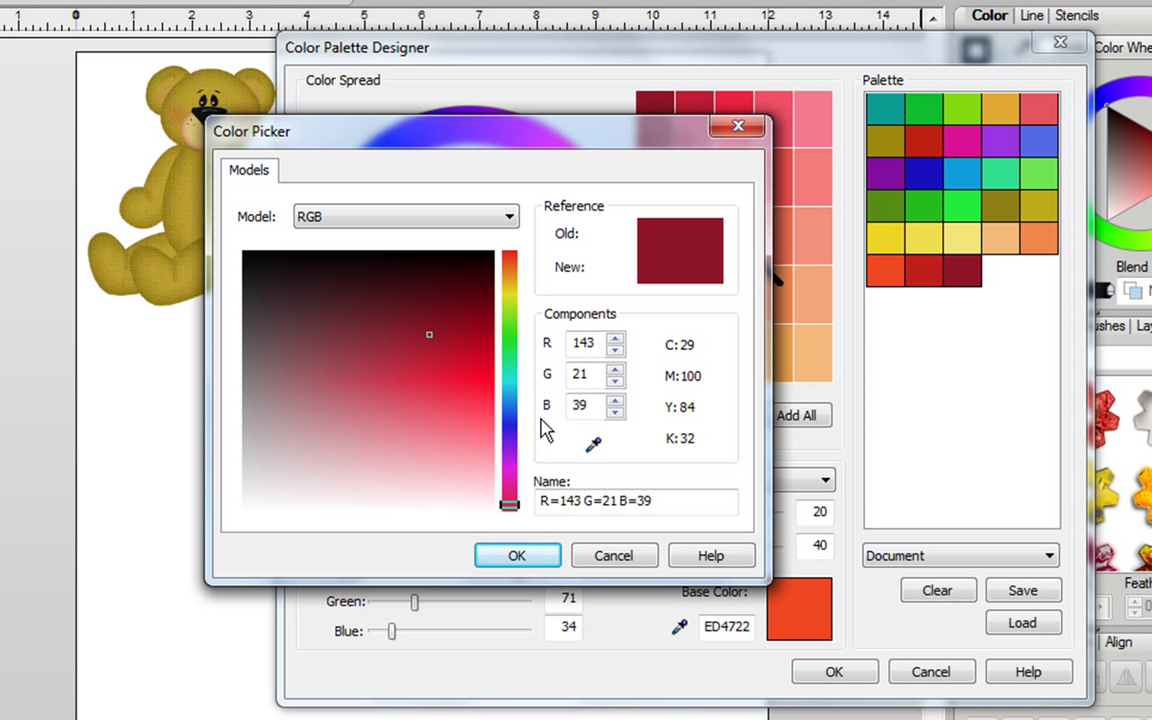
{"action": "left_click", "coordinate": [869, 288]}
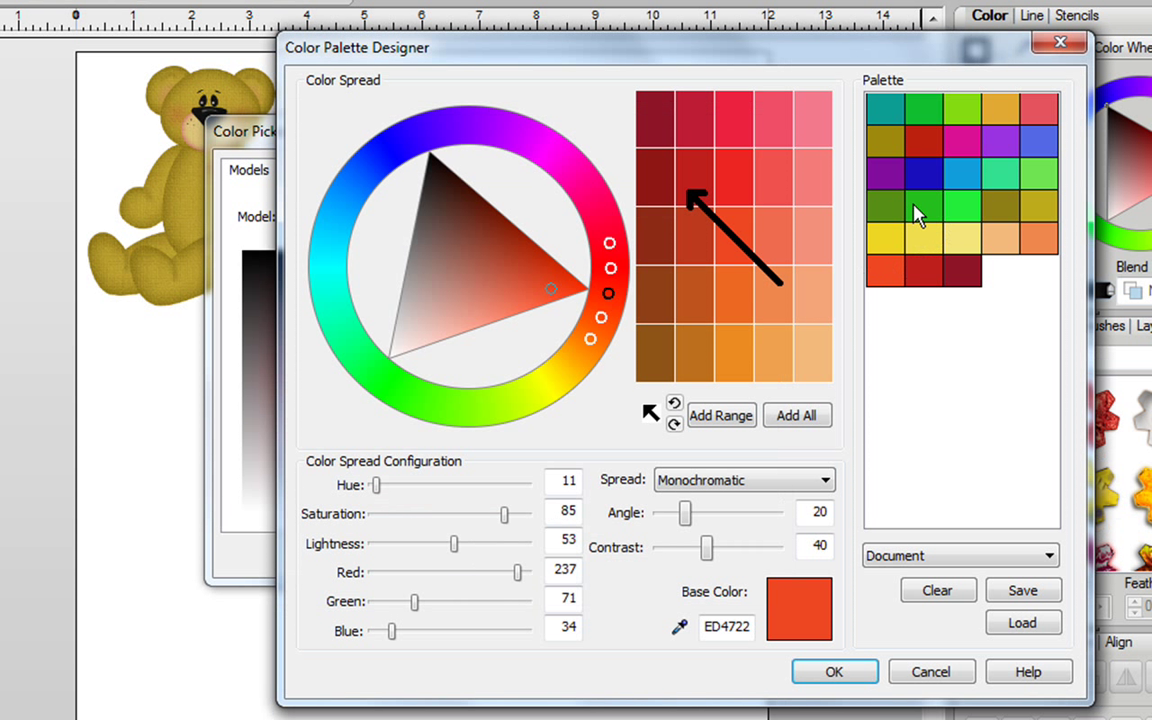
{"action": "left_click", "coordinate": [260, 152]}
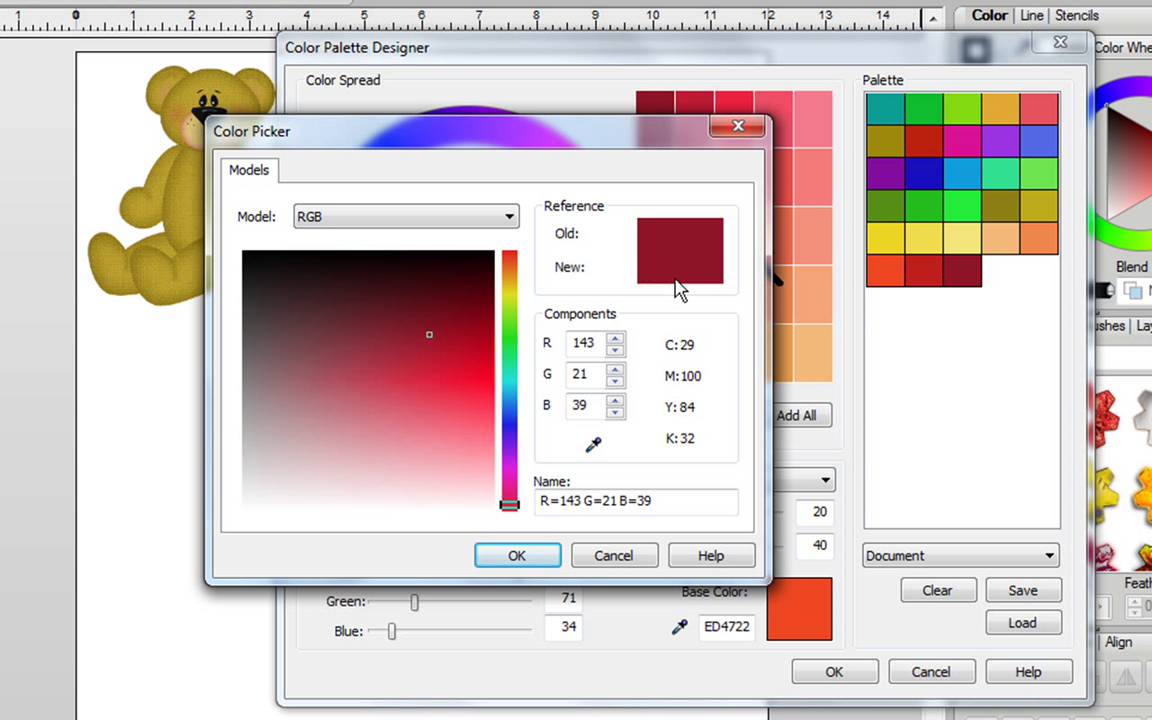
{"action": "left_click", "coordinate": [510, 335]}
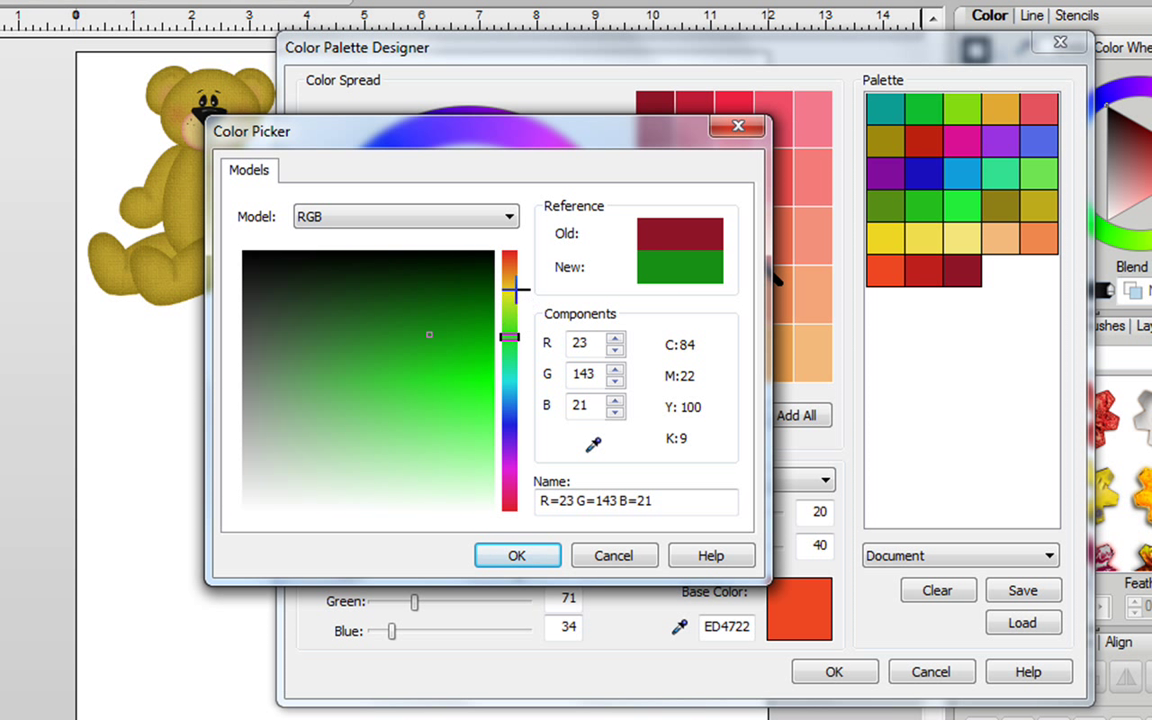
{"action": "left_click", "coordinate": [511, 290]}
{"action": "mouse_move", "coordinate": [480, 318]}
{"action": "left_mouse_down"}
{"action": "mouse_move", "coordinate": [440, 355]}
{"action": "mouse_move", "coordinate": [388, 339]}
{"action": "mouse_move", "coordinate": [404, 373]}
{"action": "left_mouse_up"}
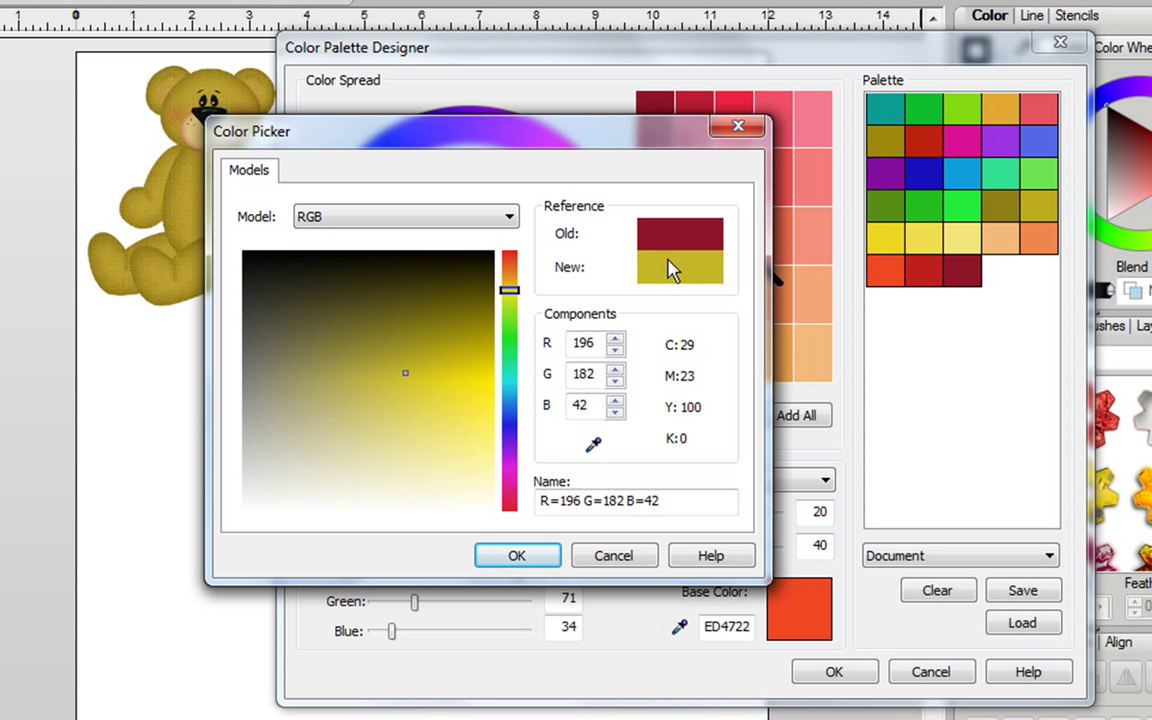
{"action": "left_click", "coordinate": [532, 555]}
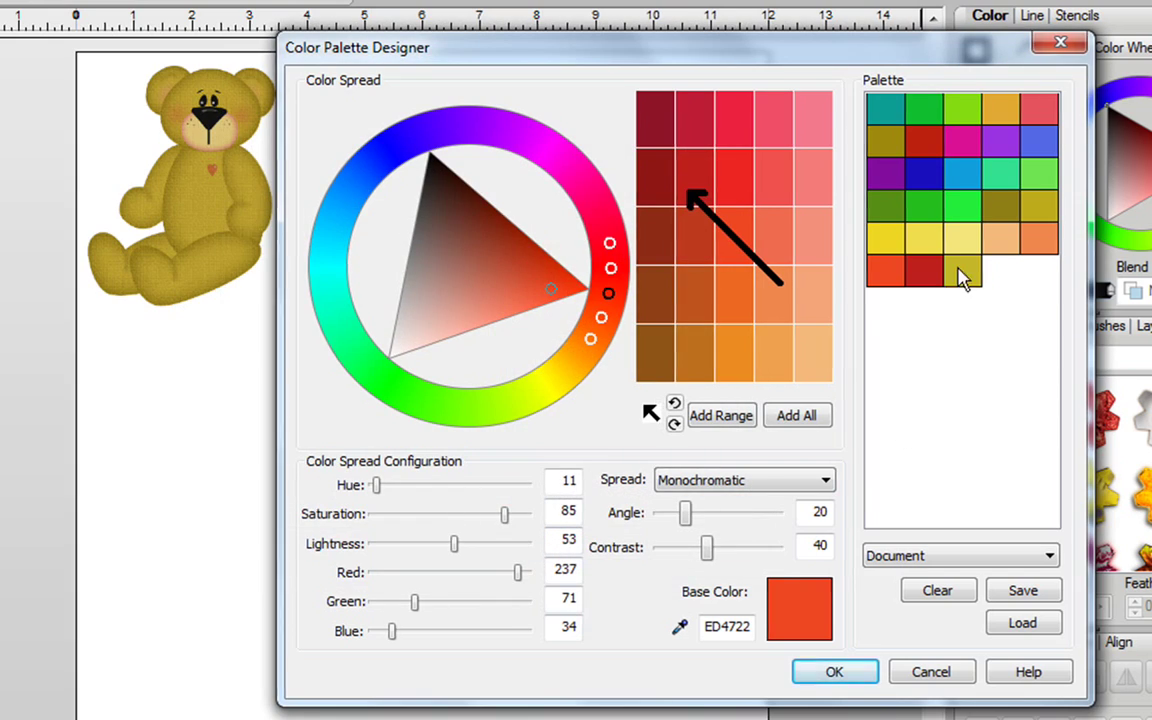
- Delete the extra swatches at the palette's end, including the leftover reds, leaving 25 swatches
{"action": "left_click_drag", "start_coordinate": [771, 51], "coordinate": [680, 40]}
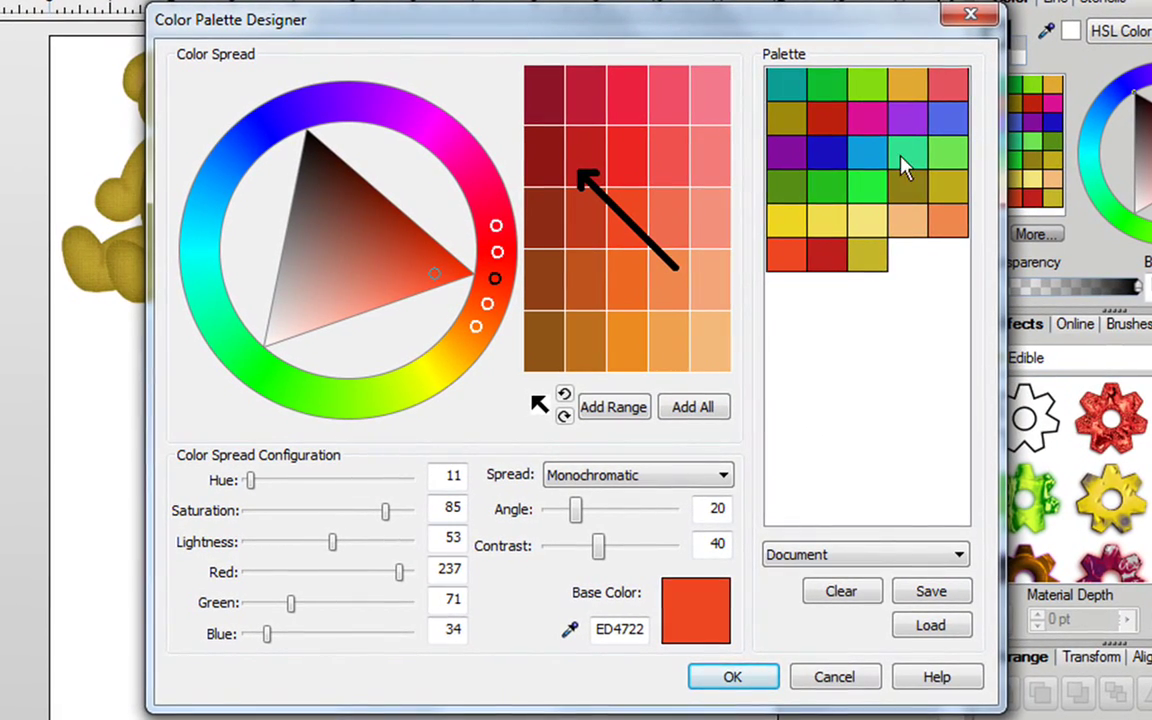
{"action": "right_click", "coordinate": [876, 266]}
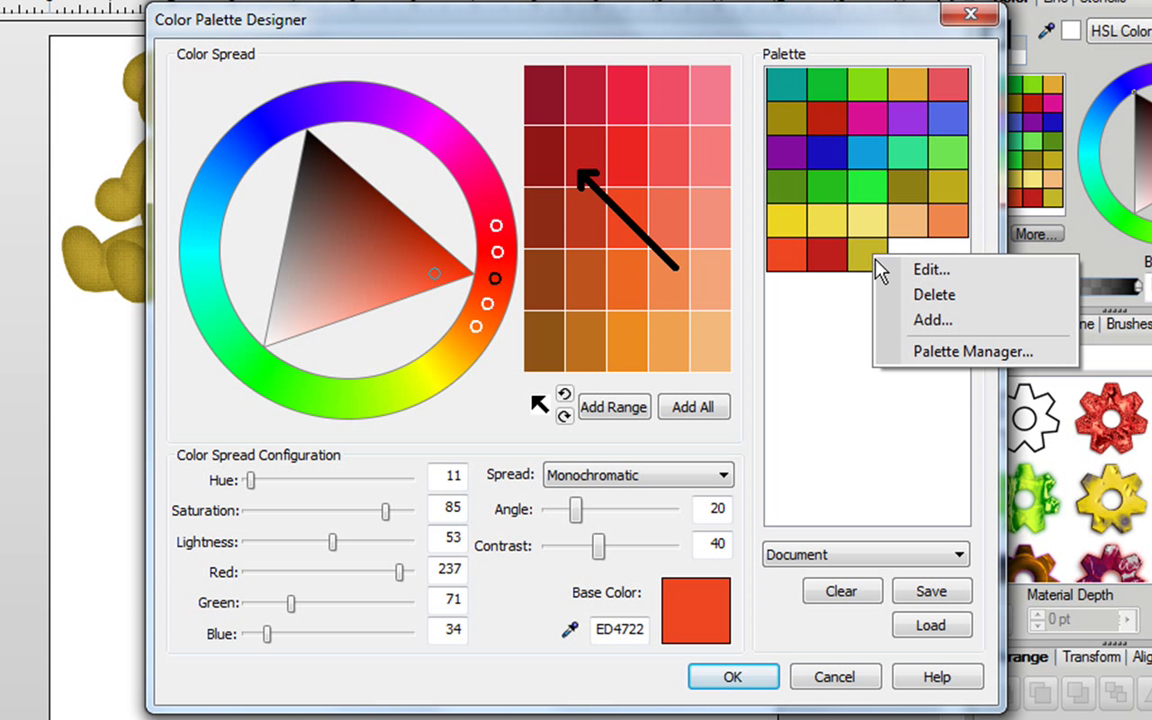
{"action": "left_click", "coordinate": [945, 296]}
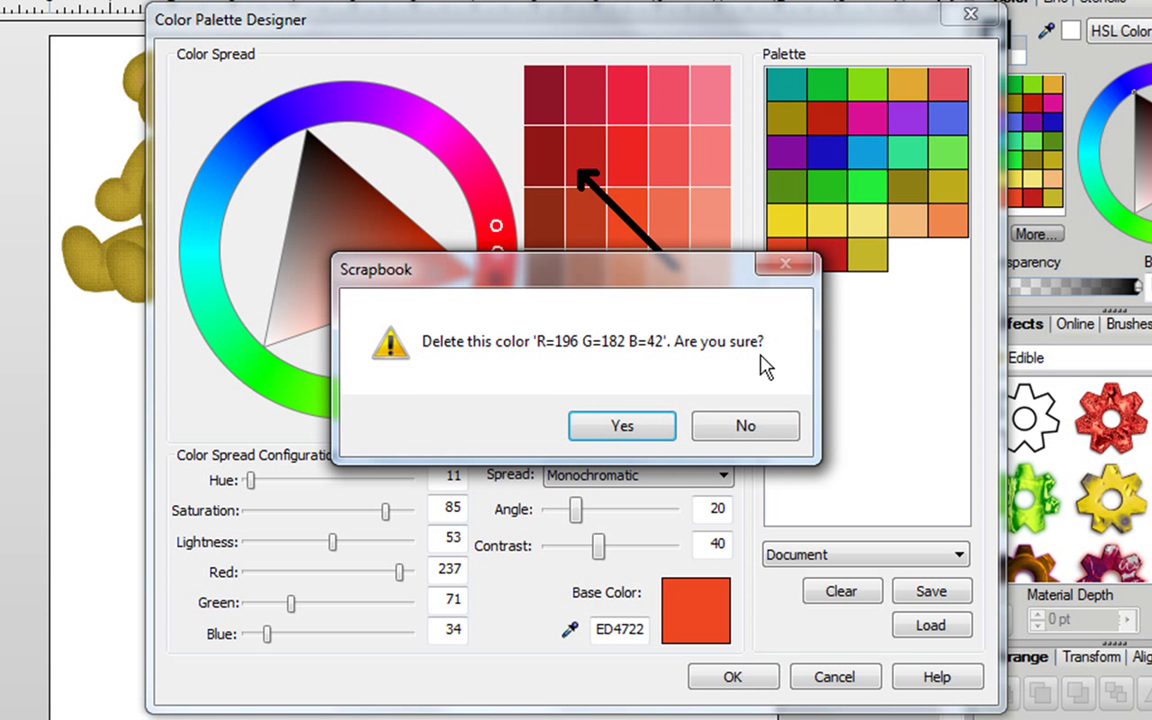
{"action": "left_click", "coordinate": [622, 426]}
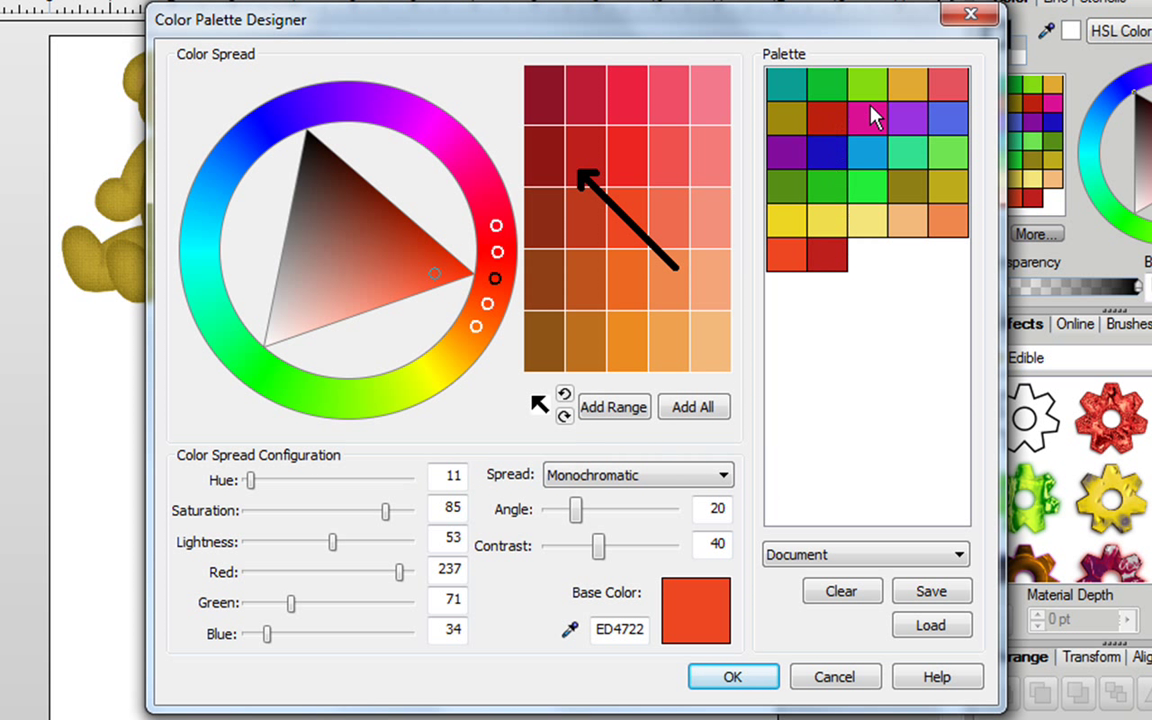
{"action": "right_click", "coordinate": [840, 255]}
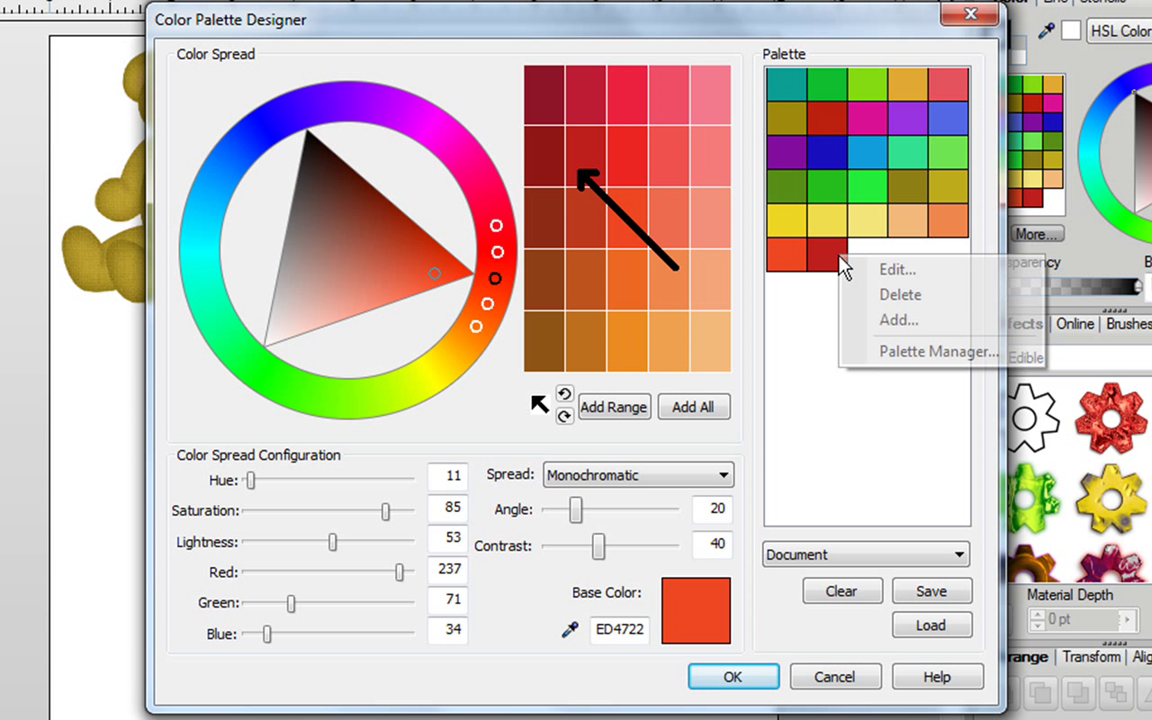
{"action": "left_click", "coordinate": [900, 296]}
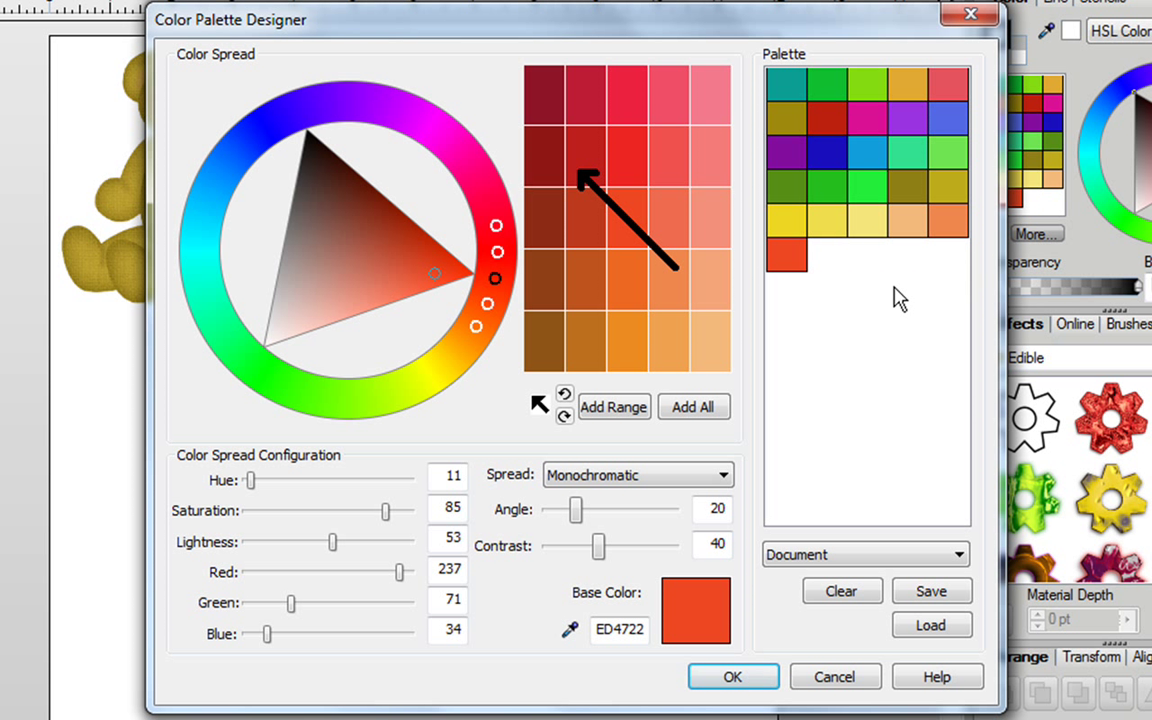
{"action": "right_click", "coordinate": [791, 257]}
{"action": "left_click", "coordinate": [850, 298]}
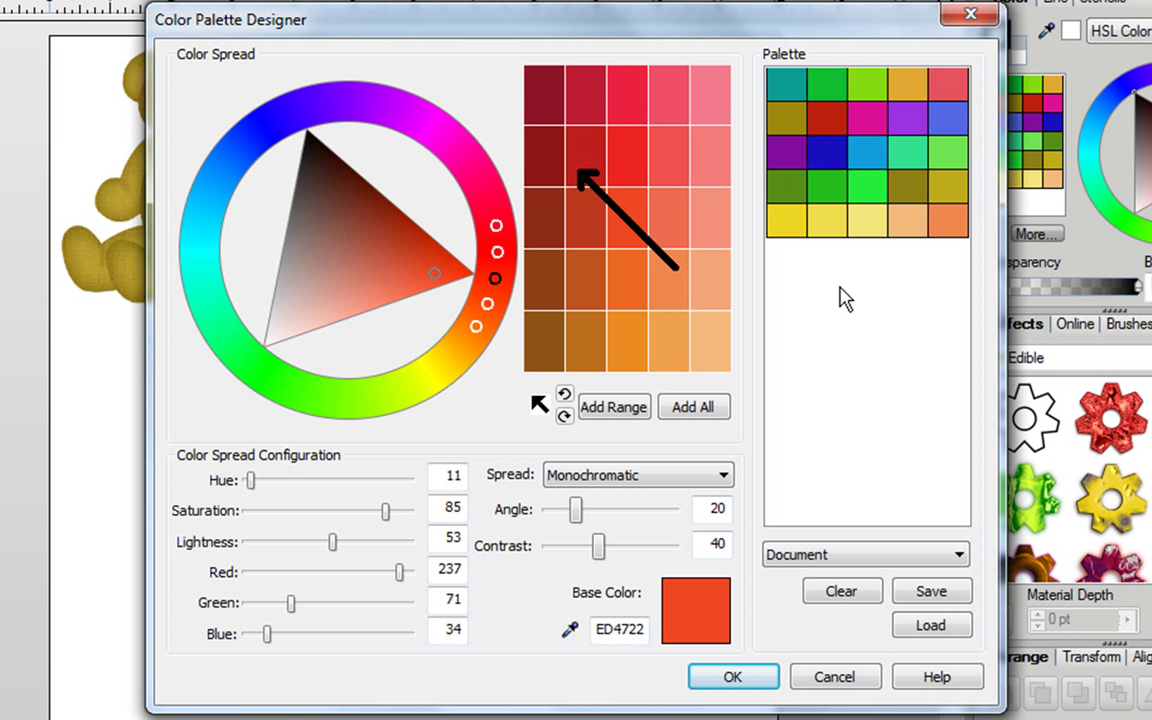
{"action": "right_click", "coordinate": [866, 367]}
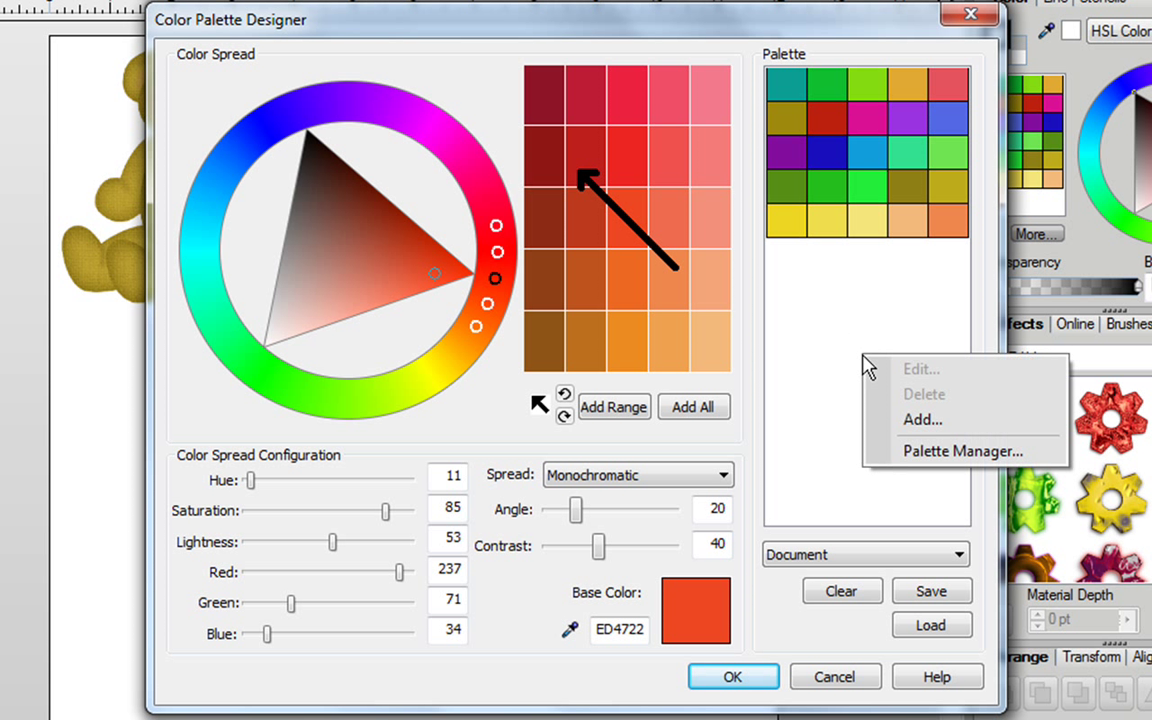
{"action": "left_click", "coordinate": [948, 462]}
{"action": "left_click_drag", "start_coordinate": [555, 148], "coordinate": [331, 91]}
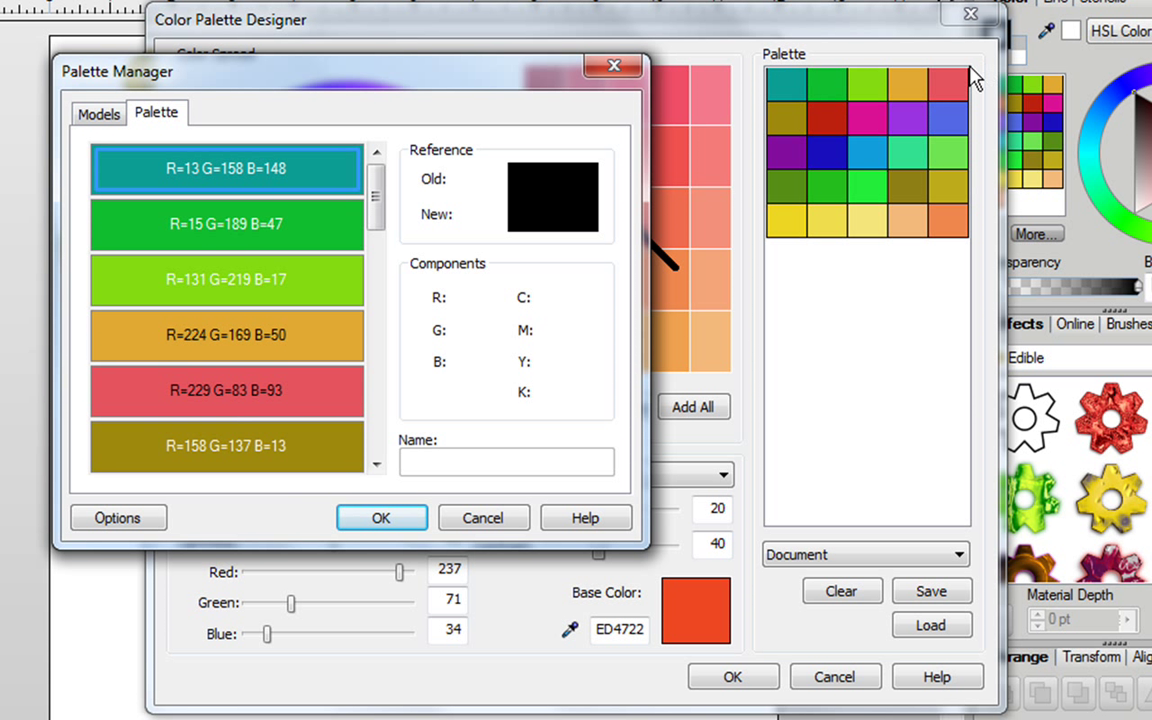
{"action": "left_click", "coordinate": [252, 290]}
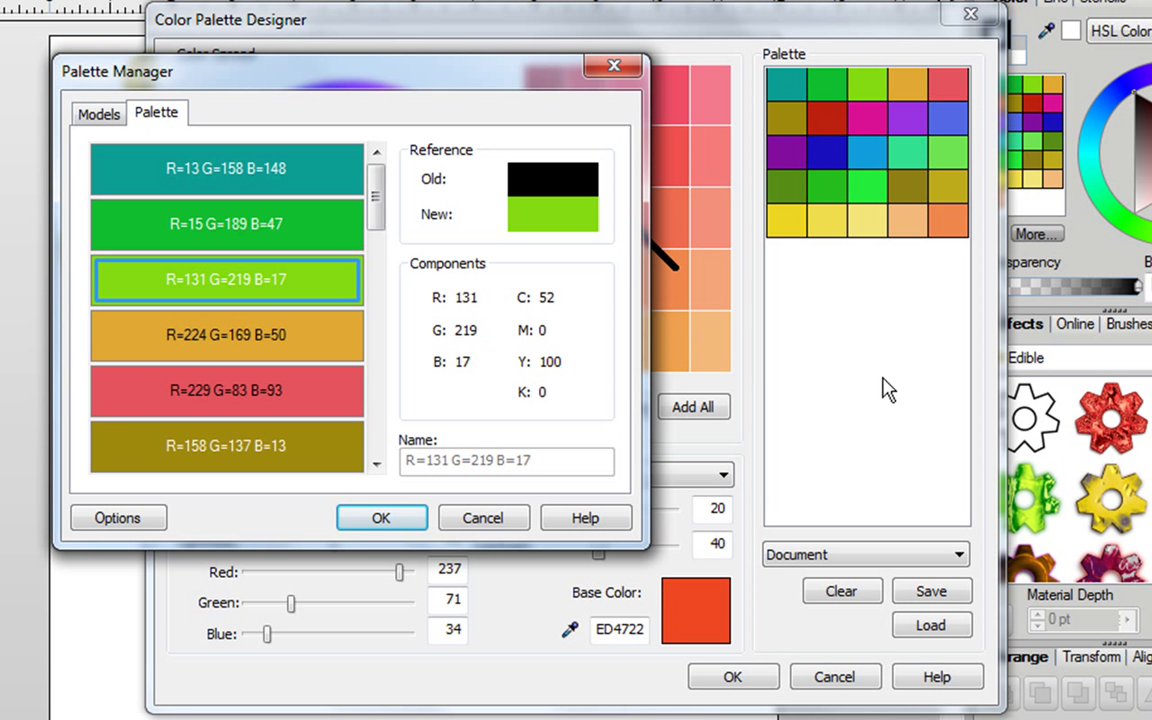
{"action": "left_click", "coordinate": [616, 68]}
- Start adding a palette colour, then close the Color Picker without adding one
{"action": "right_click", "coordinate": [852, 362]}
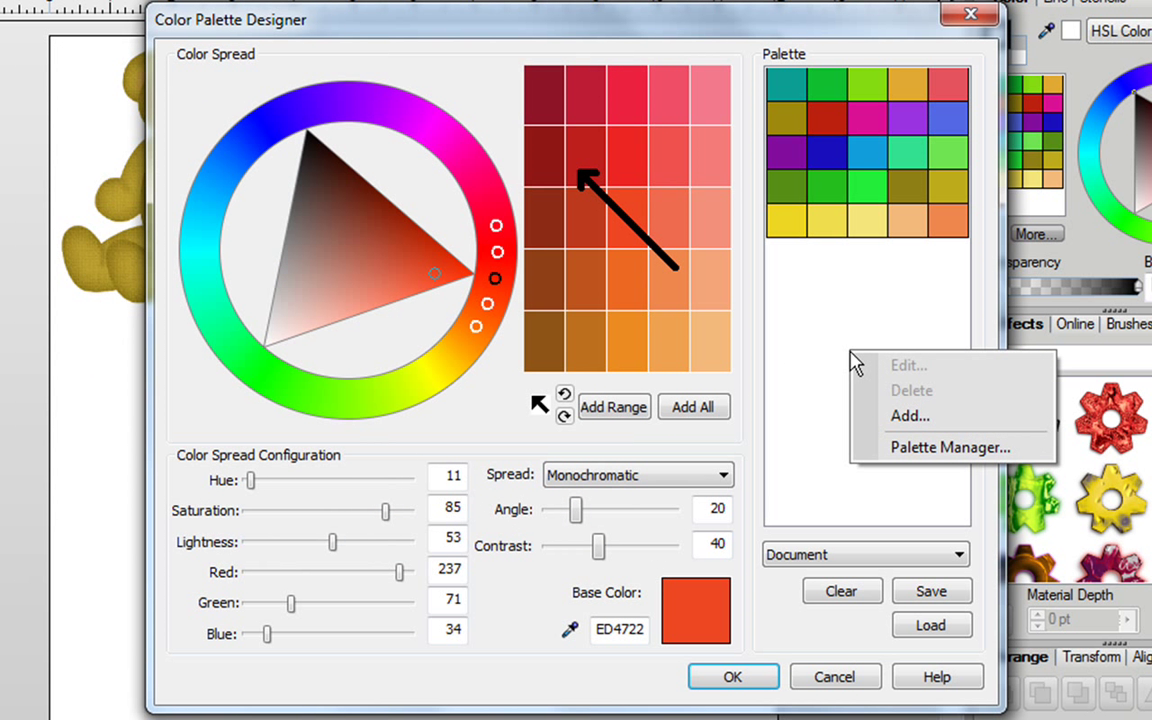
{"action": "left_click", "coordinate": [905, 418]}
{"action": "left_click_drag", "start_coordinate": [347, 22], "coordinate": [490, 41]}
{"action": "left_click", "coordinate": [237, 119]}
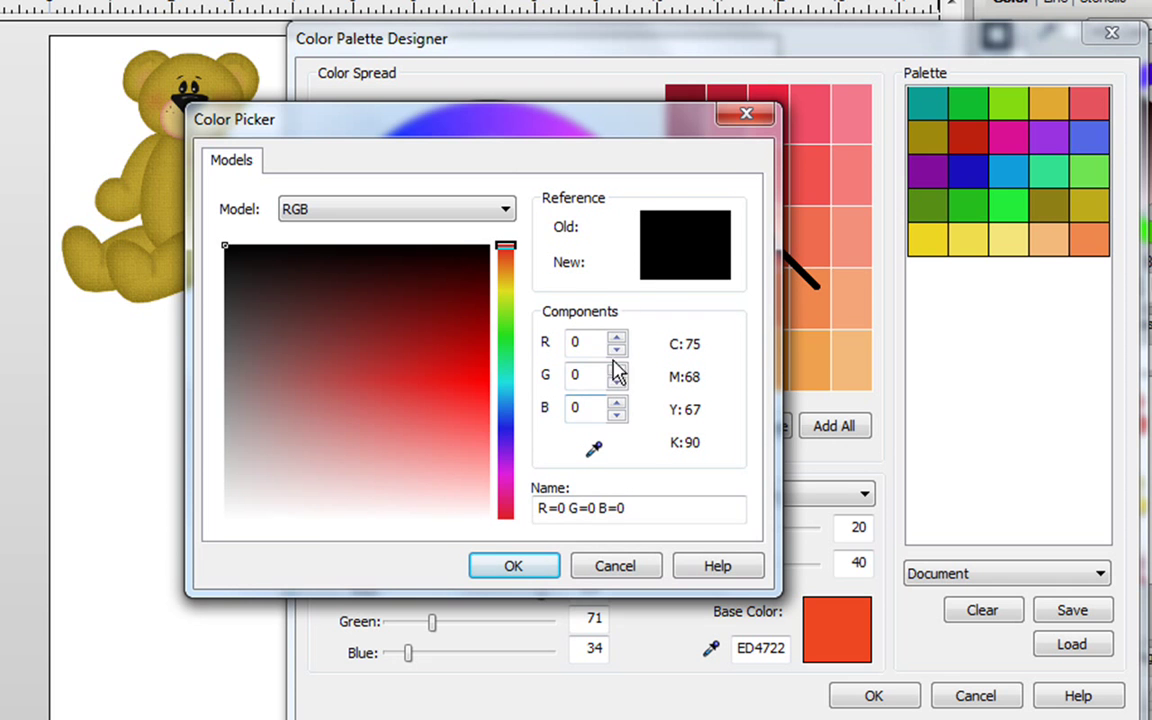
{"action": "left_click", "coordinate": [747, 115]}
- Drag the Color Palette Designer right so the teddy bear is fully visible
{"action": "left_click_drag", "start_coordinate": [817, 48], "coordinate": [745, 19]}
{"action": "left_click_drag", "start_coordinate": [380, 20], "coordinate": [420, 20]}
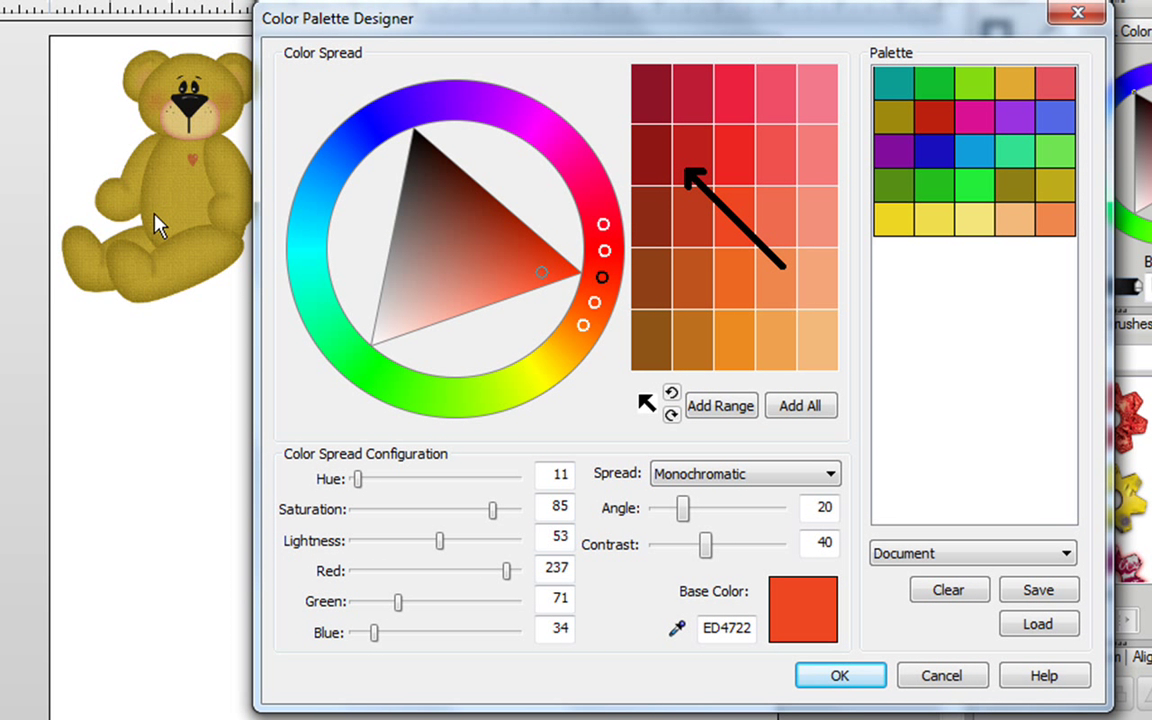
{"action": "left_click_drag", "start_coordinate": [463, 31], "coordinate": [491, 24]}
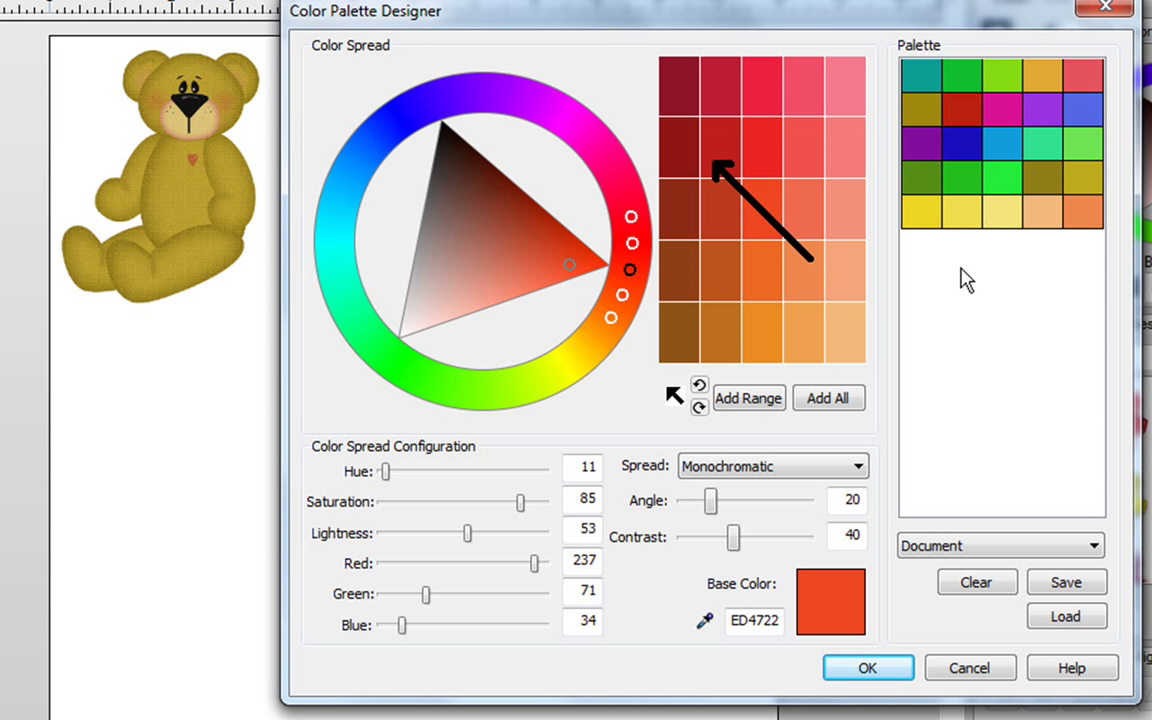
- Clear all palette colours, then eyedrop the bear's gold fur as the base colour
{"action": "left_click", "coordinate": [990, 588]}
{"action": "left_click", "coordinate": [778, 420]}
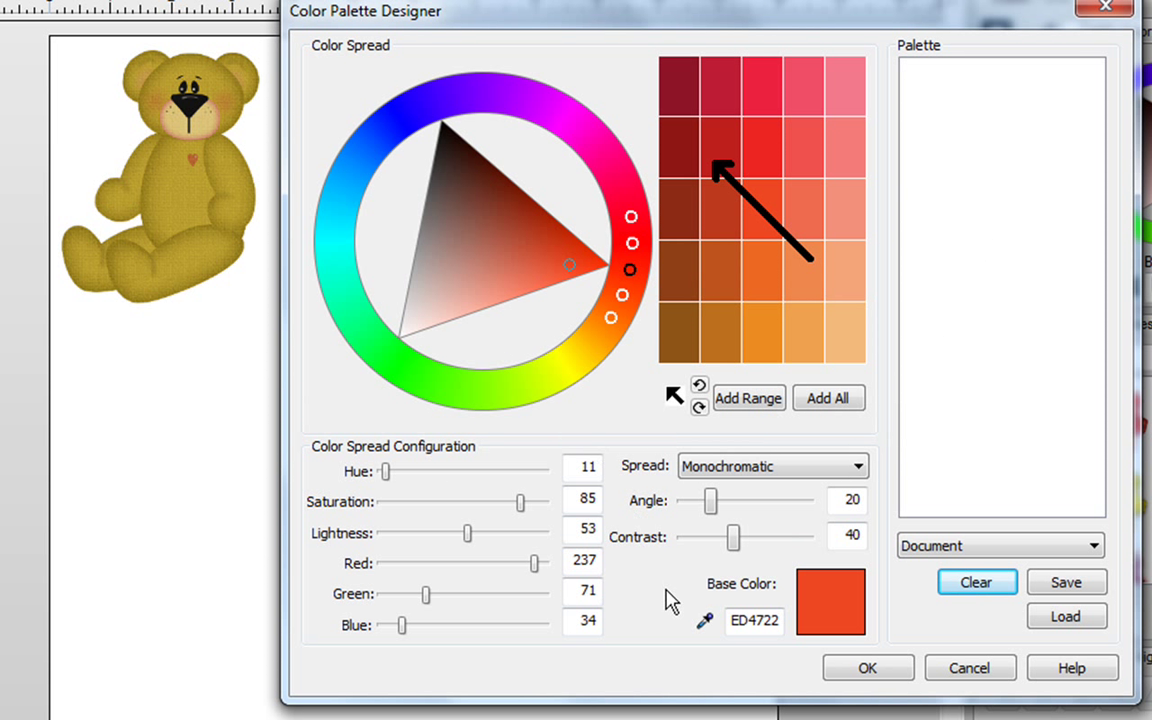
{"action": "left_click", "coordinate": [702, 622]}
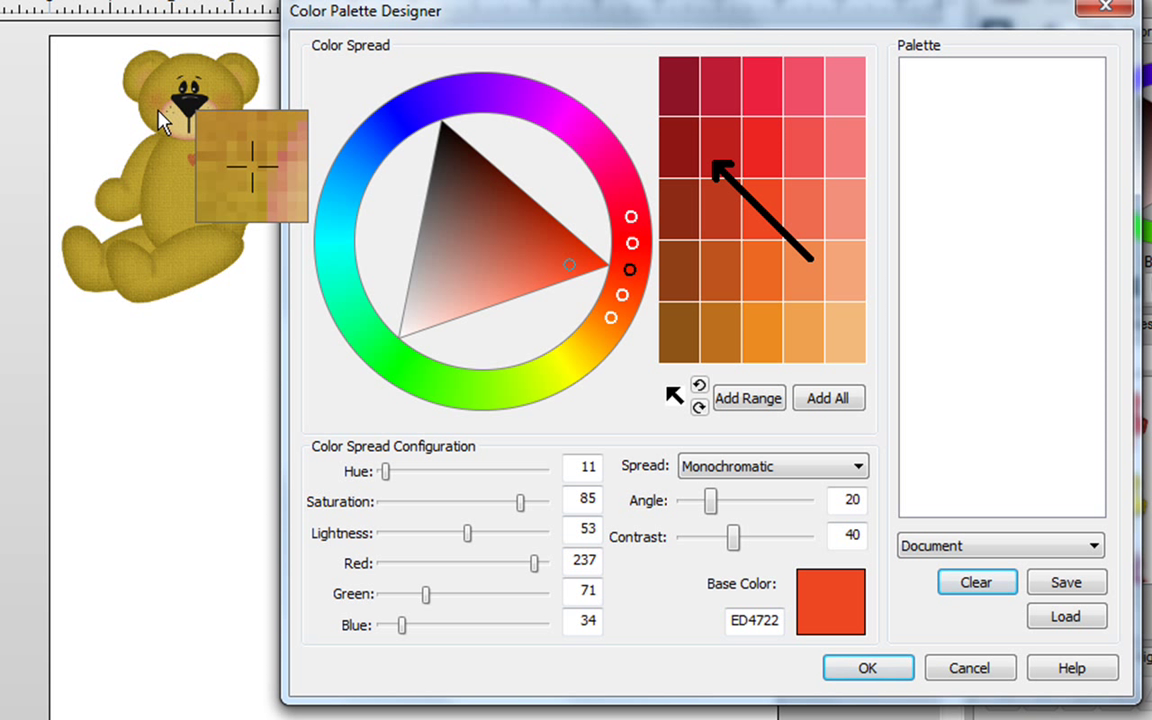
{"action": "left_click", "coordinate": [163, 121]}
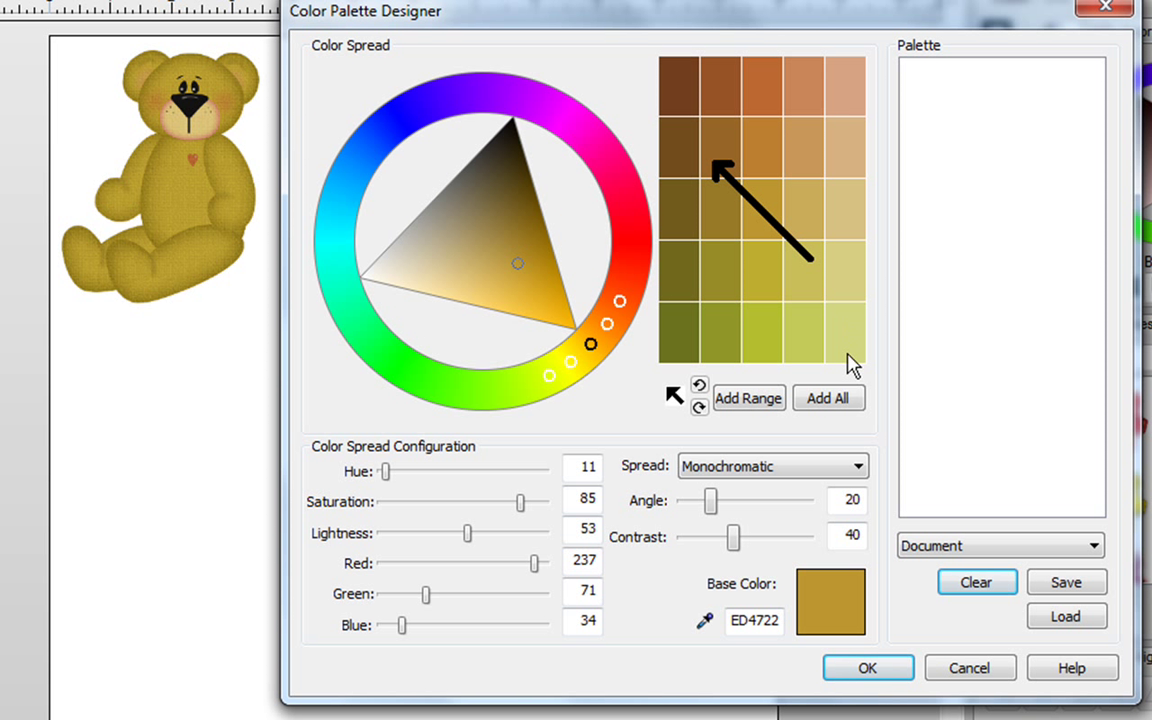
- Add the gold shade grid, shift the base to D7A212, add that grid too, then cancel saving
{"action": "left_click", "coordinate": [852, 398]}
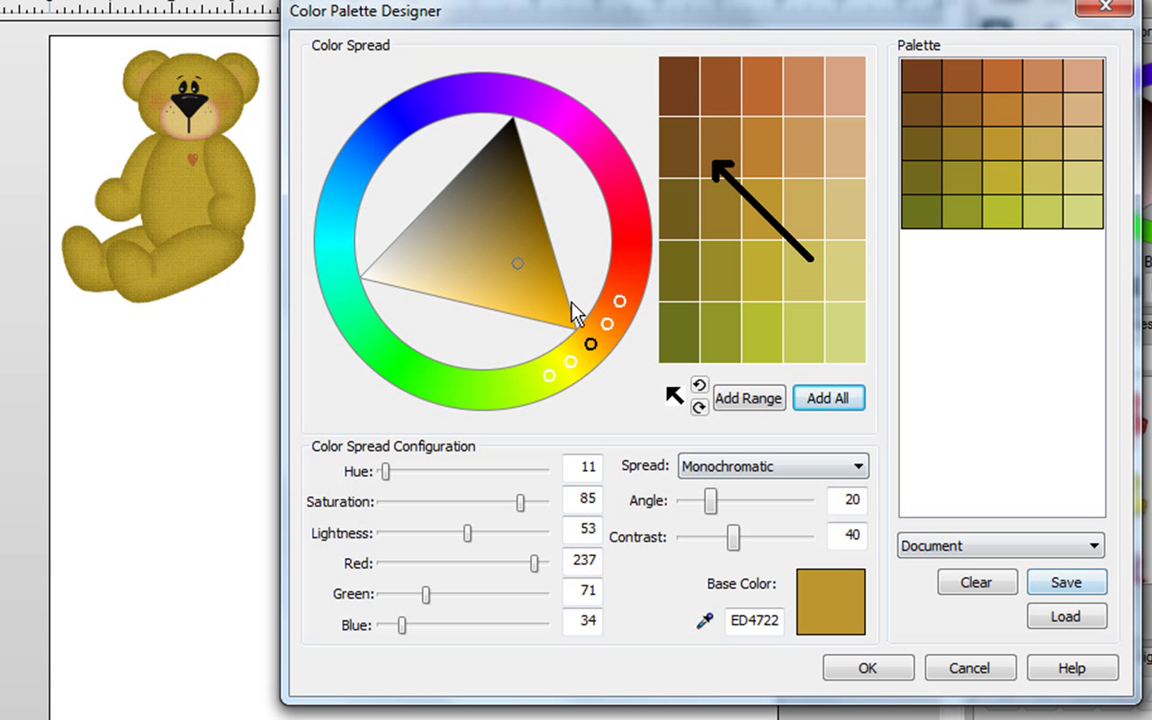
{"action": "left_click_drag", "start_coordinate": [527, 262], "coordinate": [550, 293]}
{"action": "left_click", "coordinate": [857, 406]}
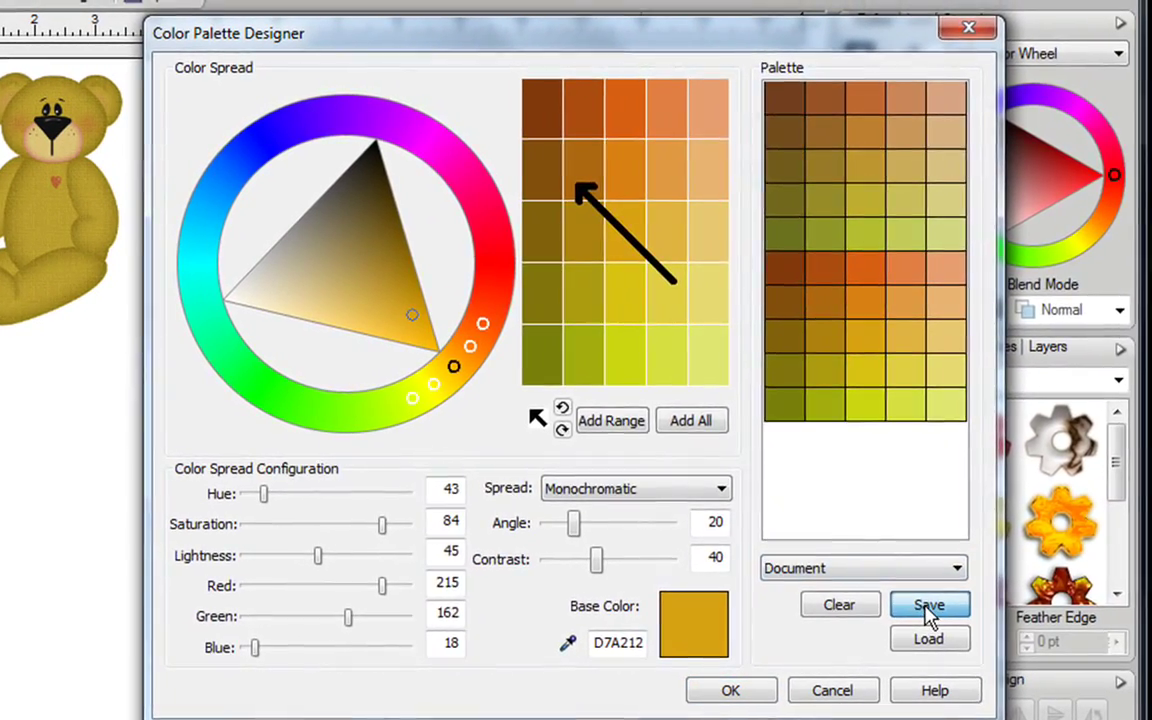
{"action": "left_click", "coordinate": [929, 608]}
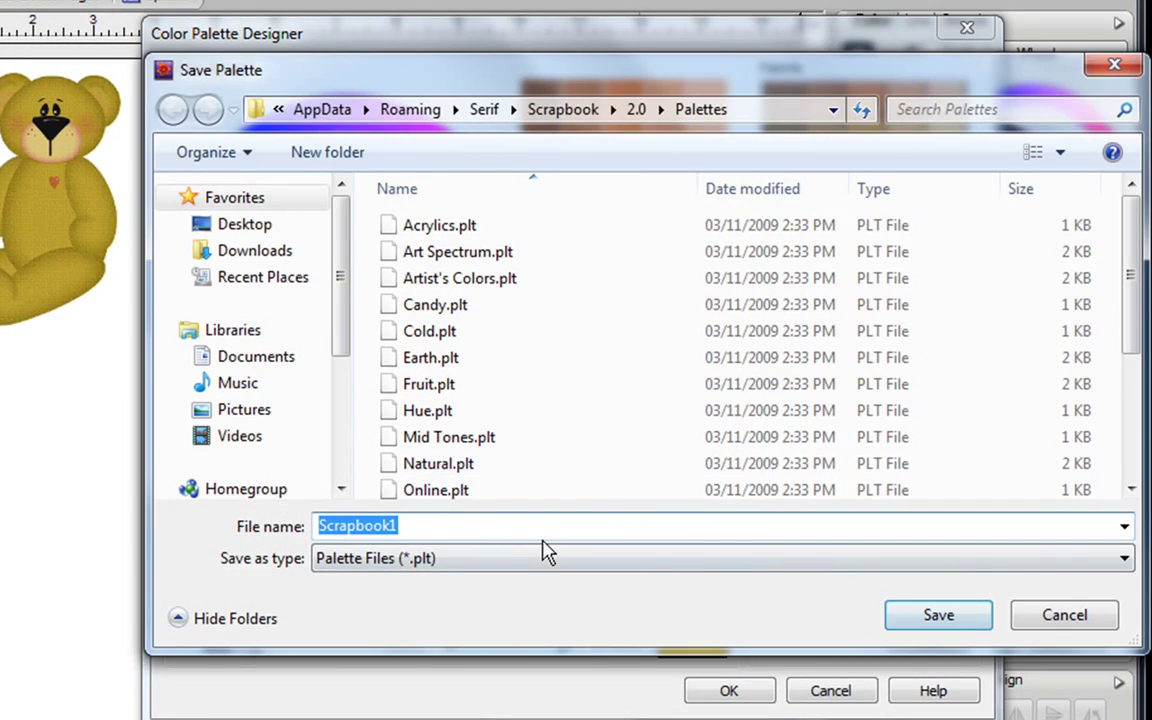
{"action": "left_click", "coordinate": [1072, 622]}
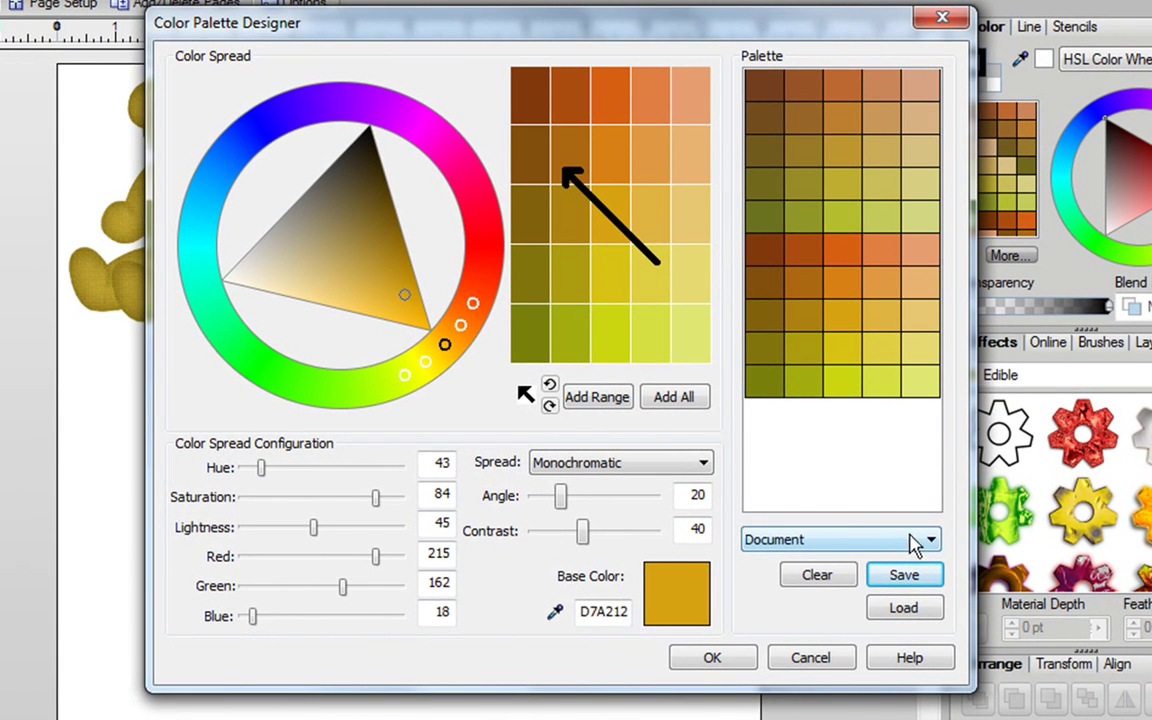
- Clear all colours from the palette and move the palette designer further left
{"action": "left_click", "coordinate": [832, 583]}
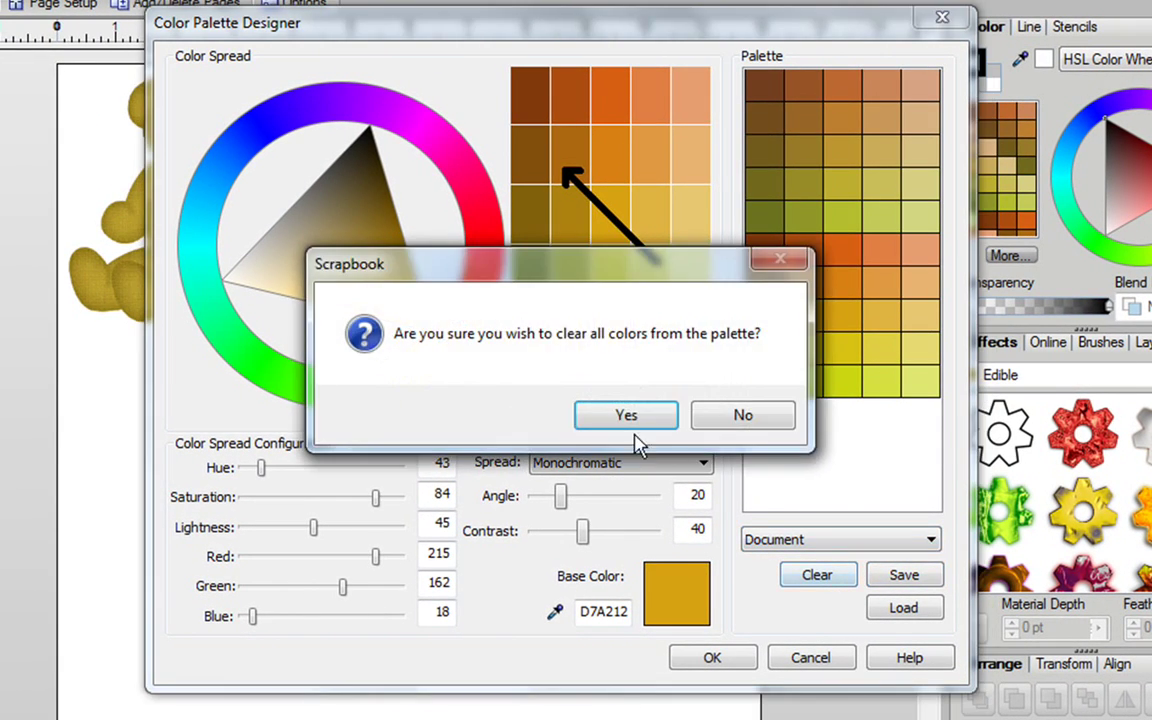
{"action": "left_click", "coordinate": [617, 418]}
{"action": "left_click_drag", "start_coordinate": [694, 30], "coordinate": [549, 42]}
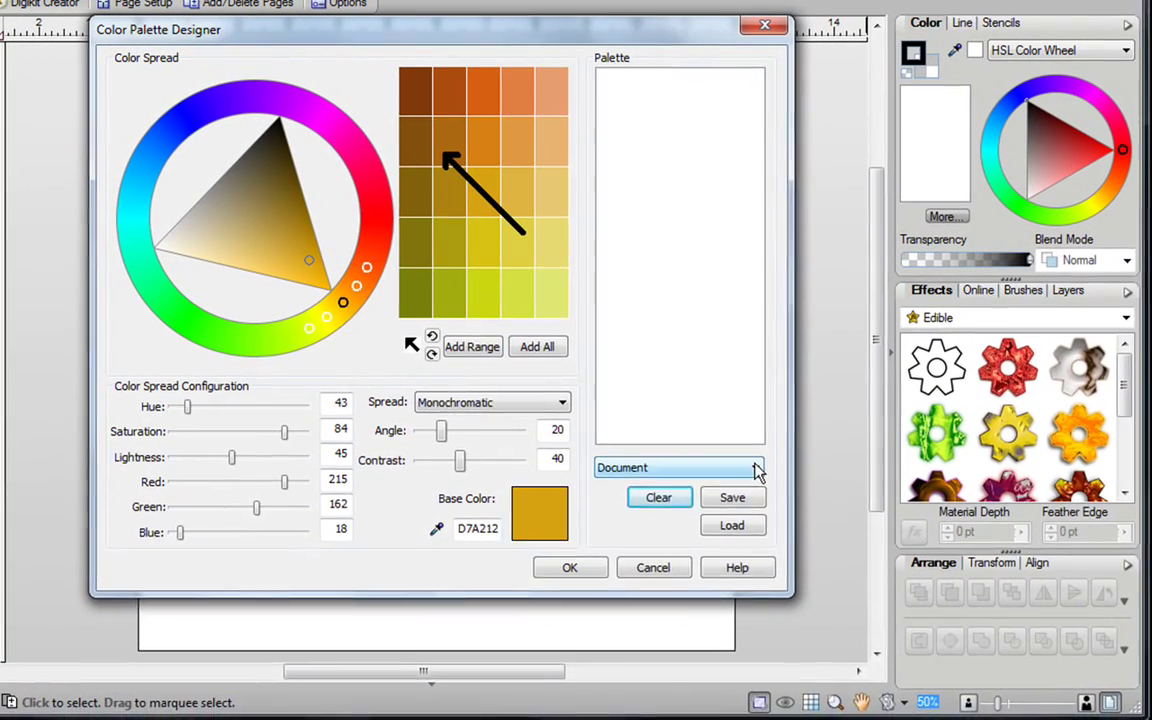
- Select the Earth palette, load Earth.plt from file, and close the Color Palette Designer
{"action": "left_click", "coordinate": [756, 468]}
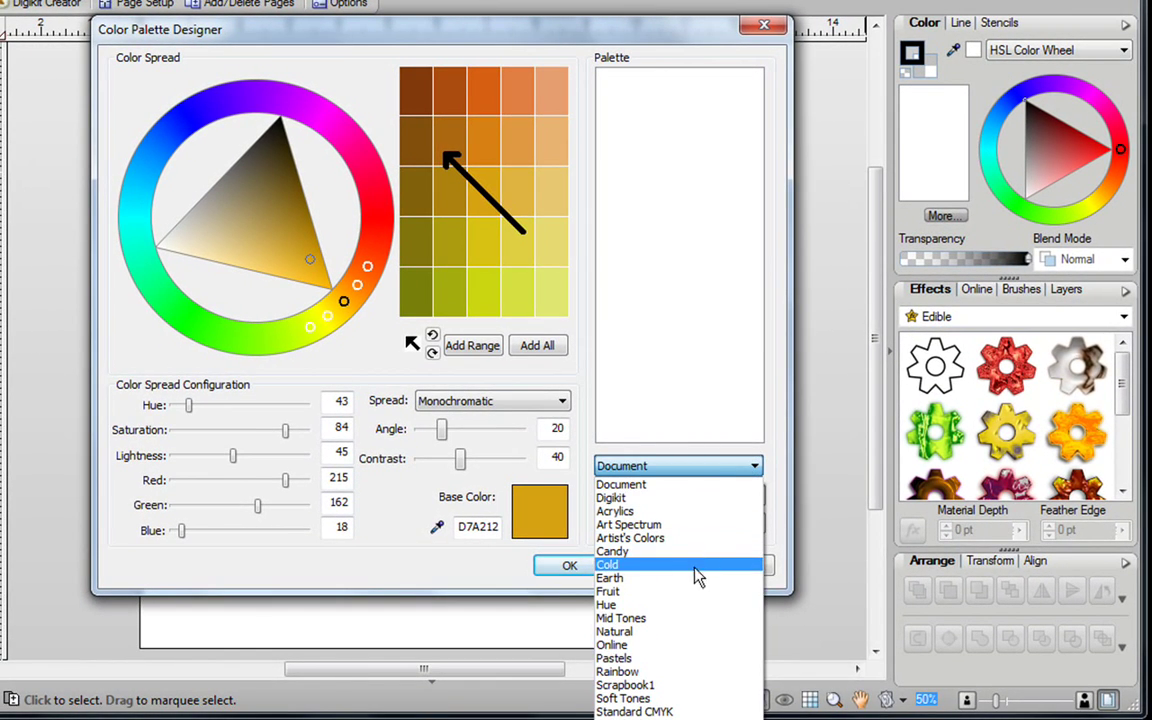
{"action": "left_click", "coordinate": [660, 580]}
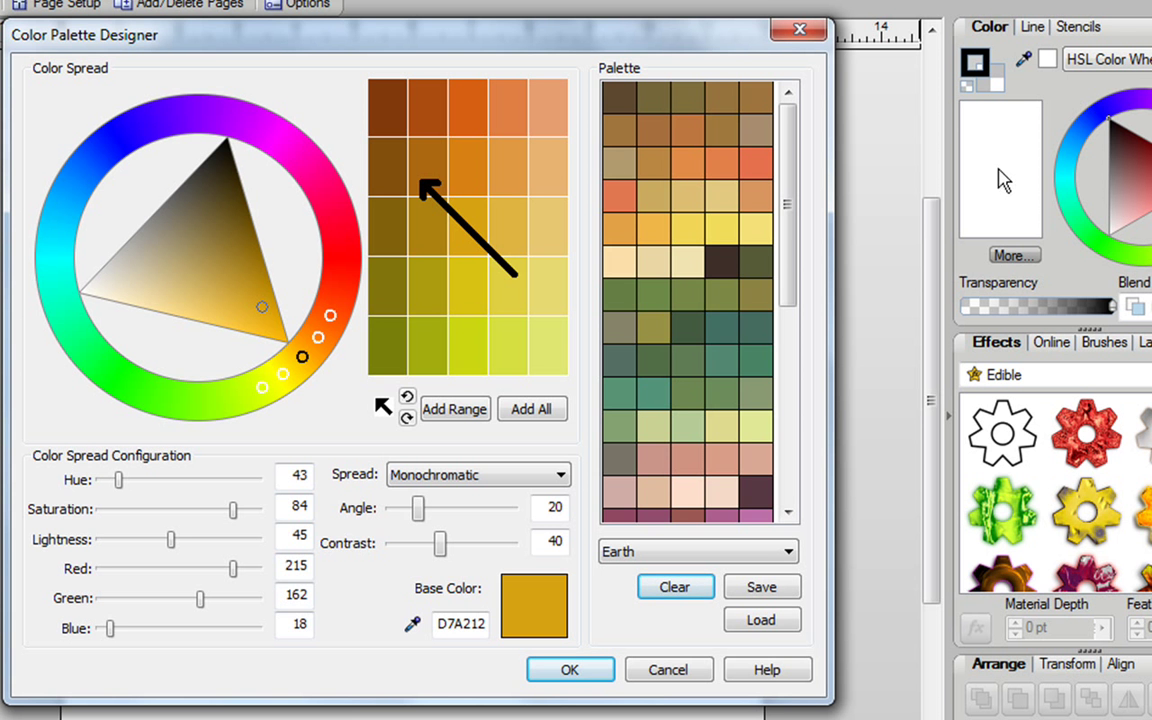
{"action": "left_click", "coordinate": [768, 620]}
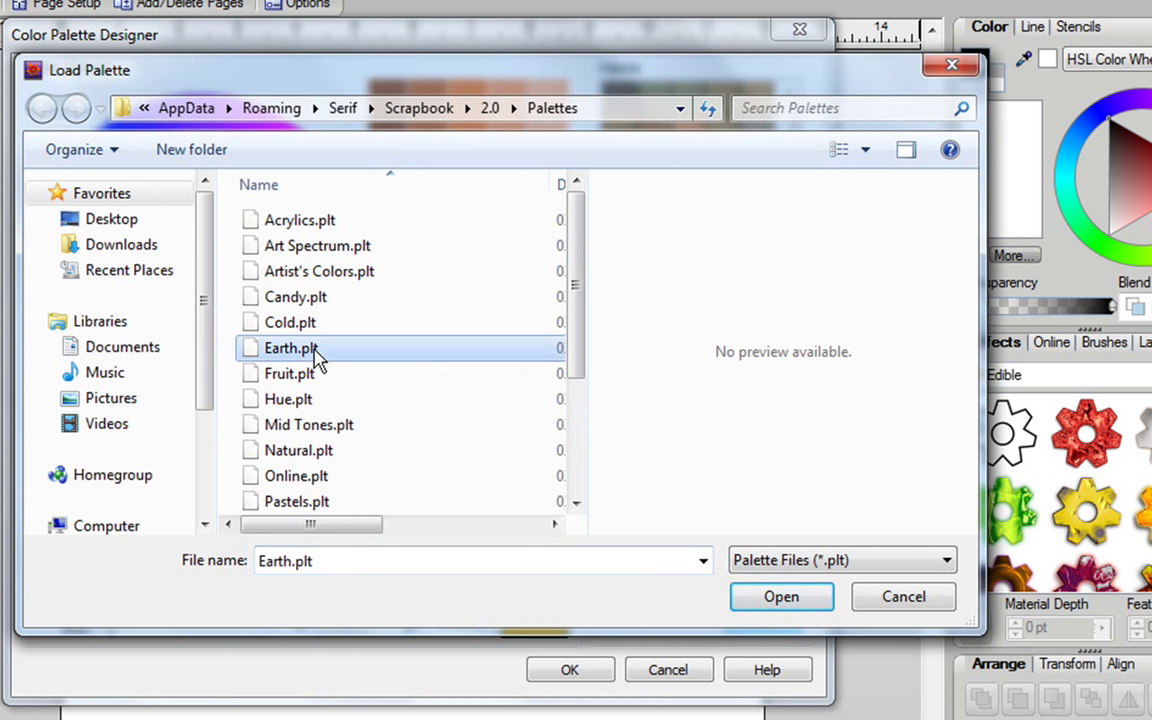
{"action": "left_click", "coordinate": [782, 597]}
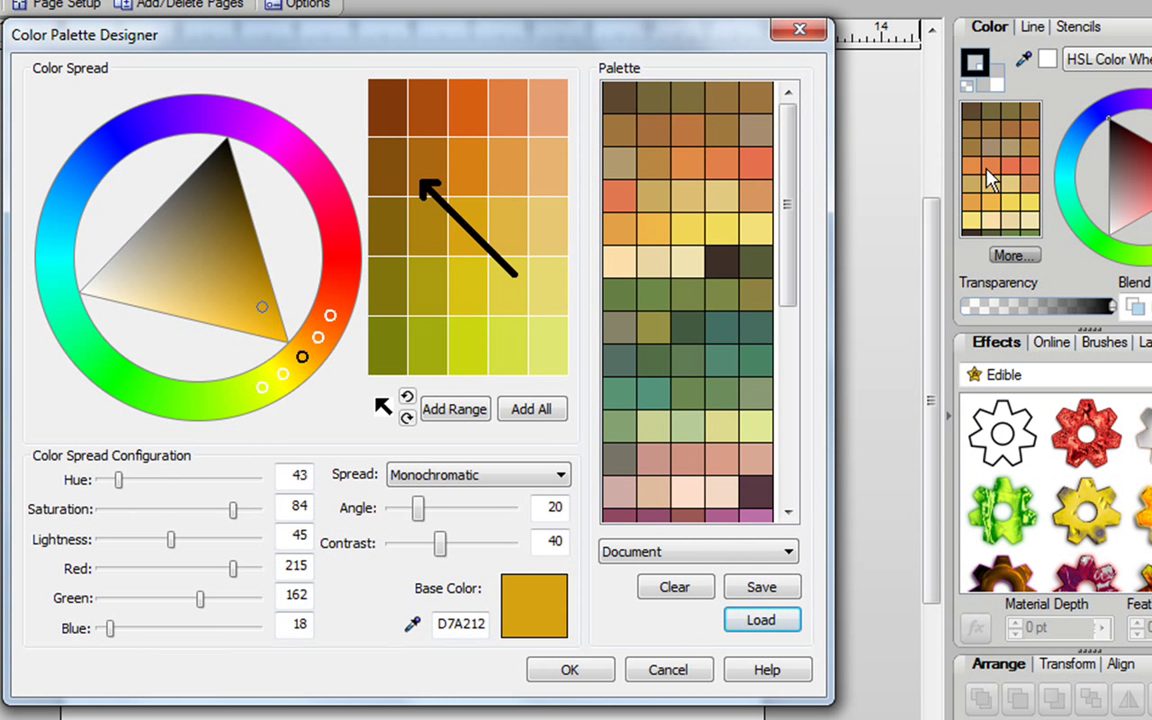
{"action": "left_click", "coordinate": [799, 29]}
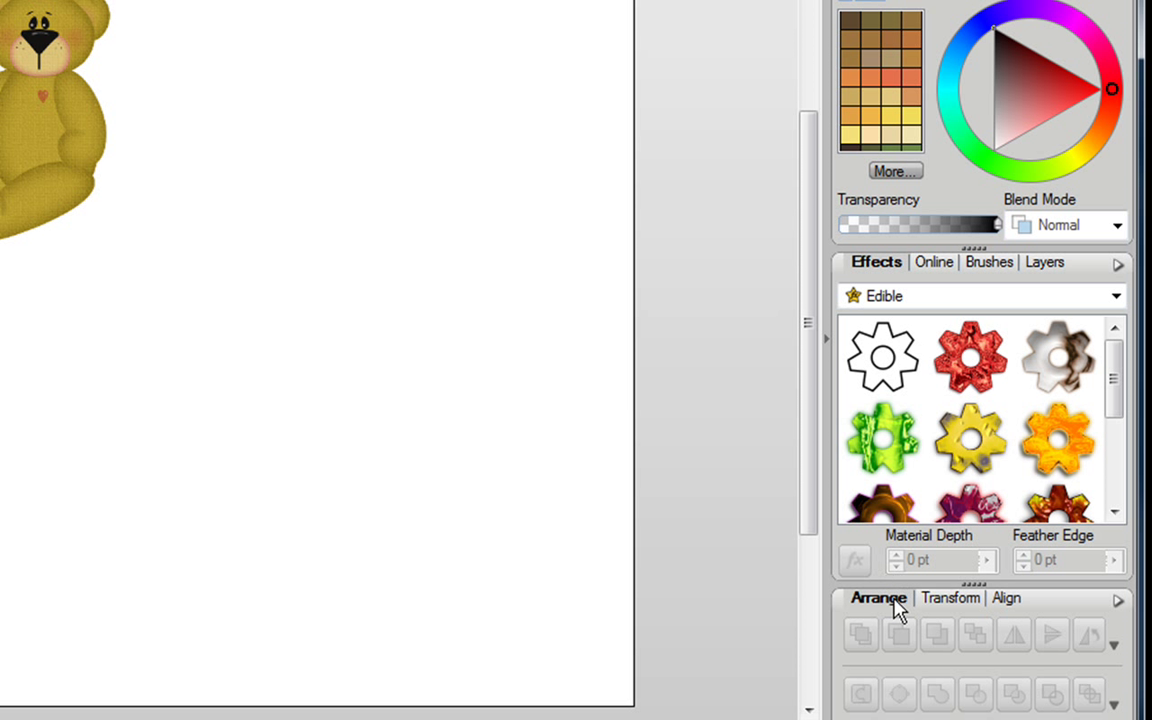
- Collapse the Arrange and Effects panels so the full Earth palette shows in the Color panel
{"action": "left_click", "coordinate": [1119, 603]}
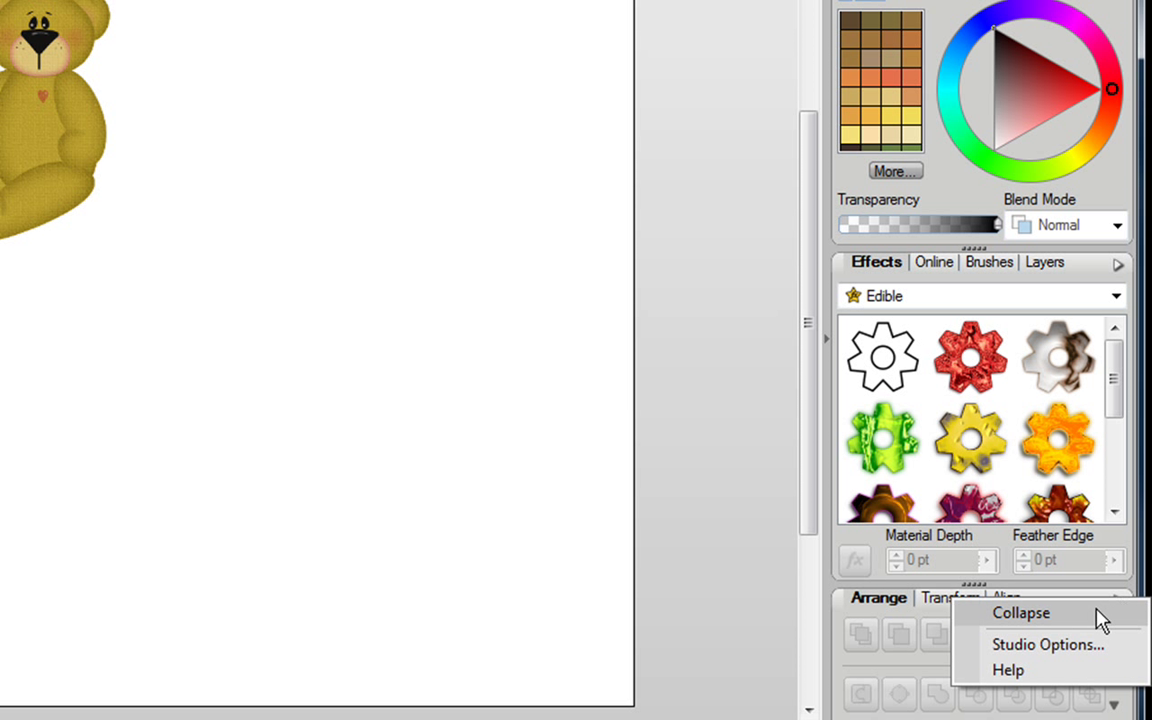
{"action": "left_click", "coordinate": [1084, 614]}
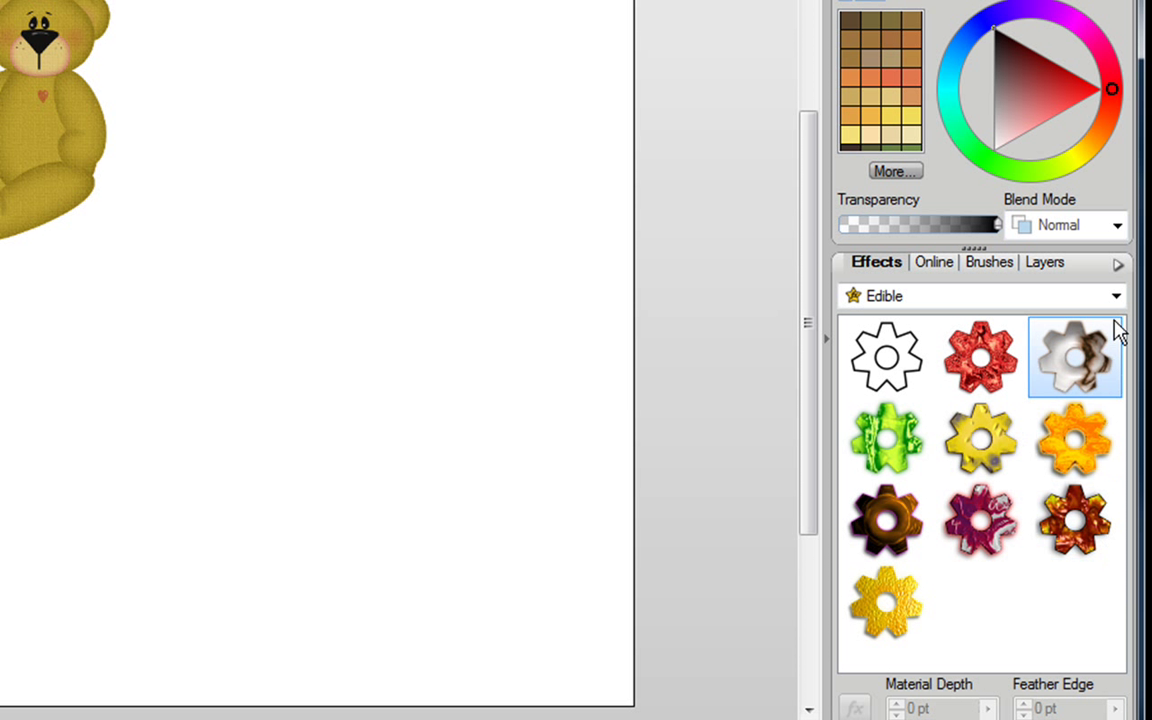
{"action": "left_click", "coordinate": [1119, 270]}
{"action": "left_click", "coordinate": [1097, 282]}
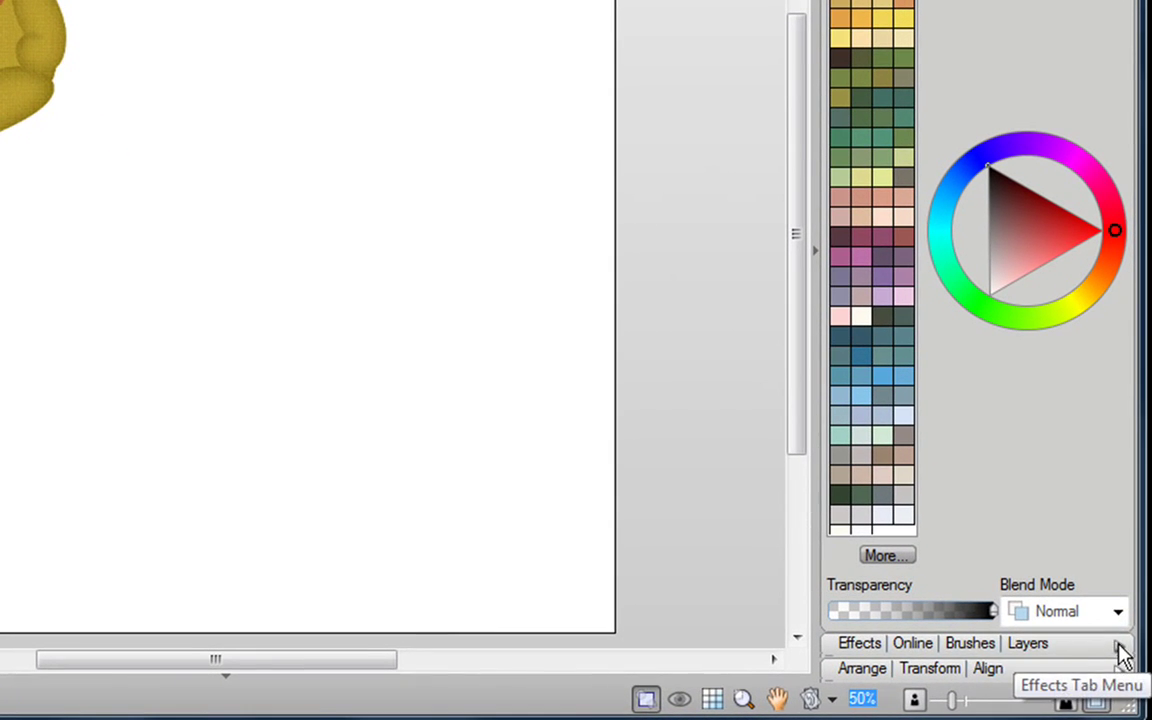
- Expand the Effects and Arrange panels again via their tab menus
{"action": "left_click", "coordinate": [1120, 650]}
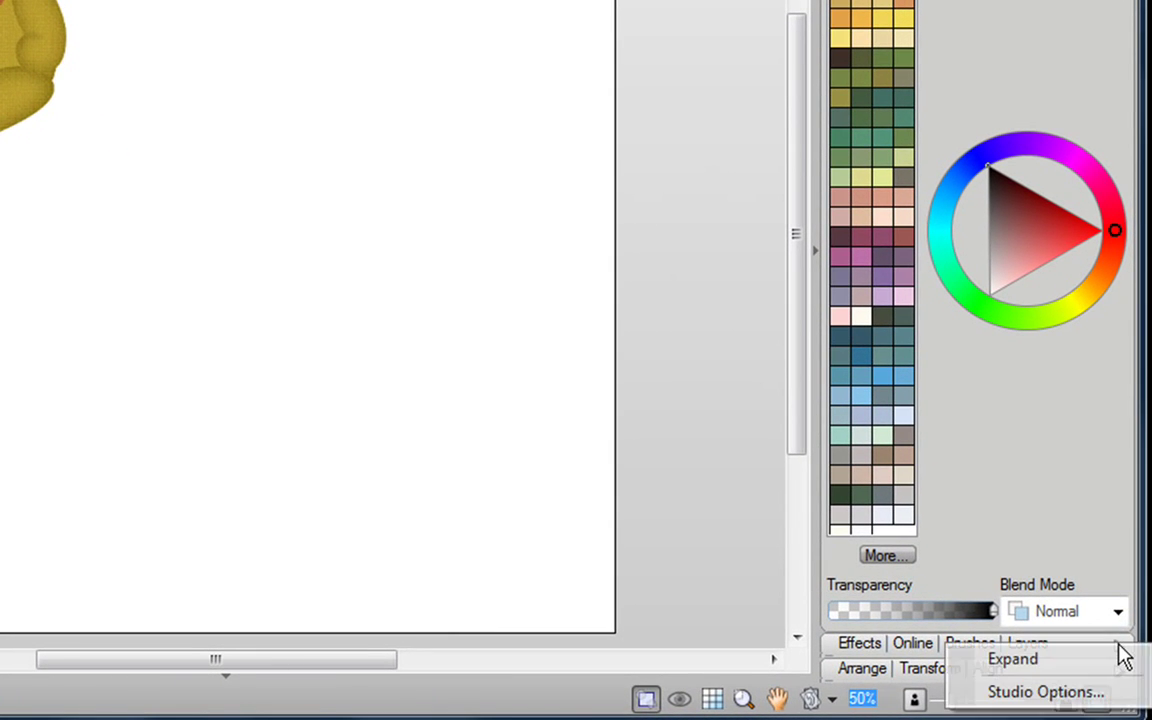
{"action": "left_click", "coordinate": [1054, 664]}
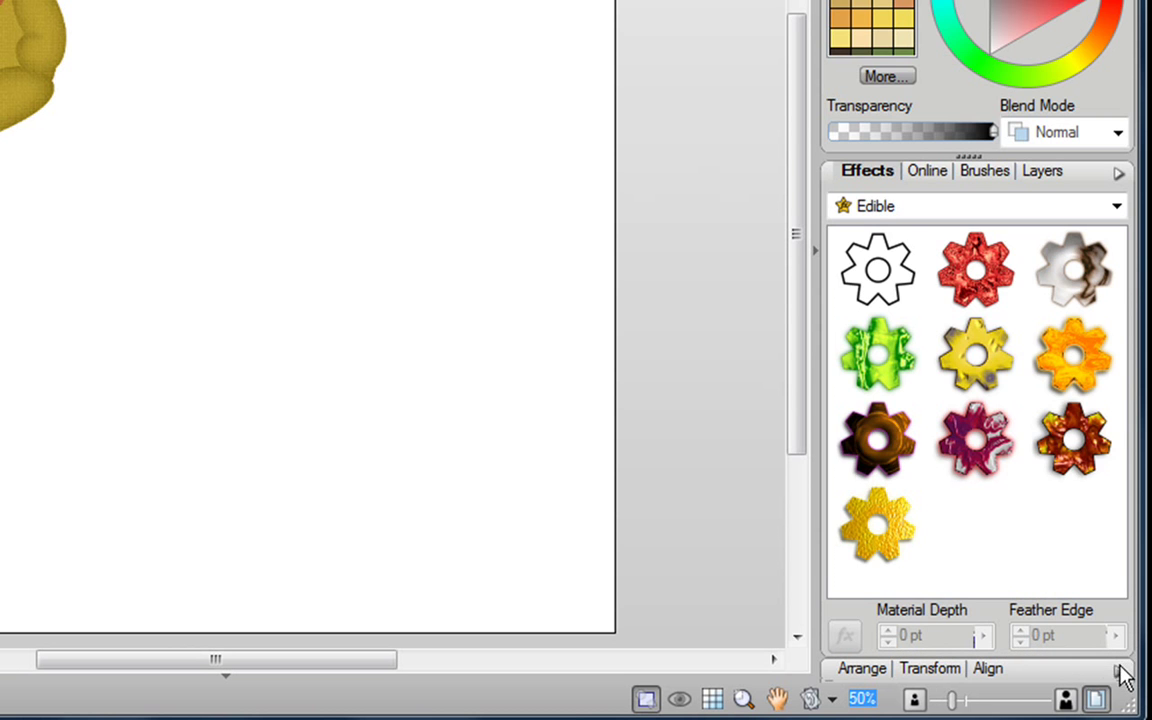
{"action": "left_click", "coordinate": [1118, 669]}
{"action": "left_click", "coordinate": [1054, 684]}
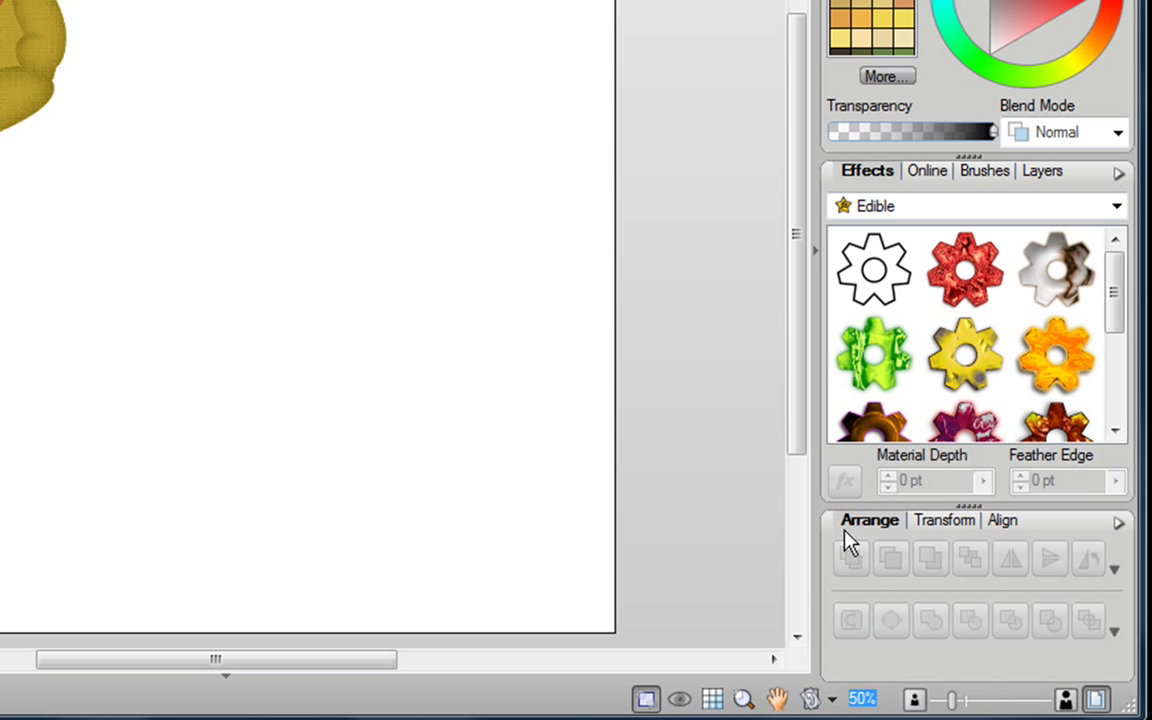